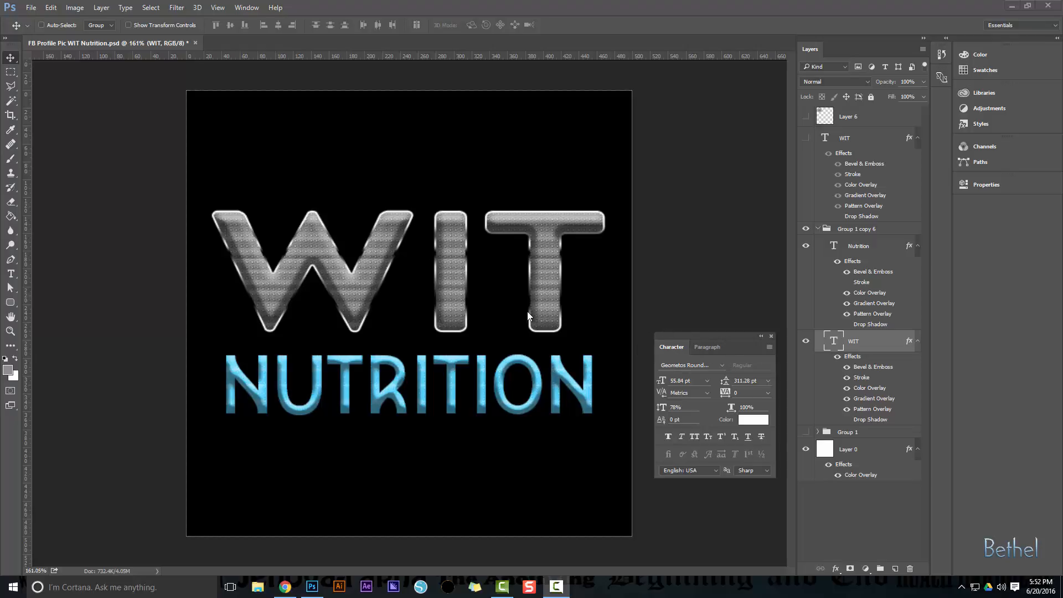
- Hide all layer effects on the WIT and Nutrition text layers and toggle the background layer's visibility off and back on
click(837, 357)
click(846, 271)
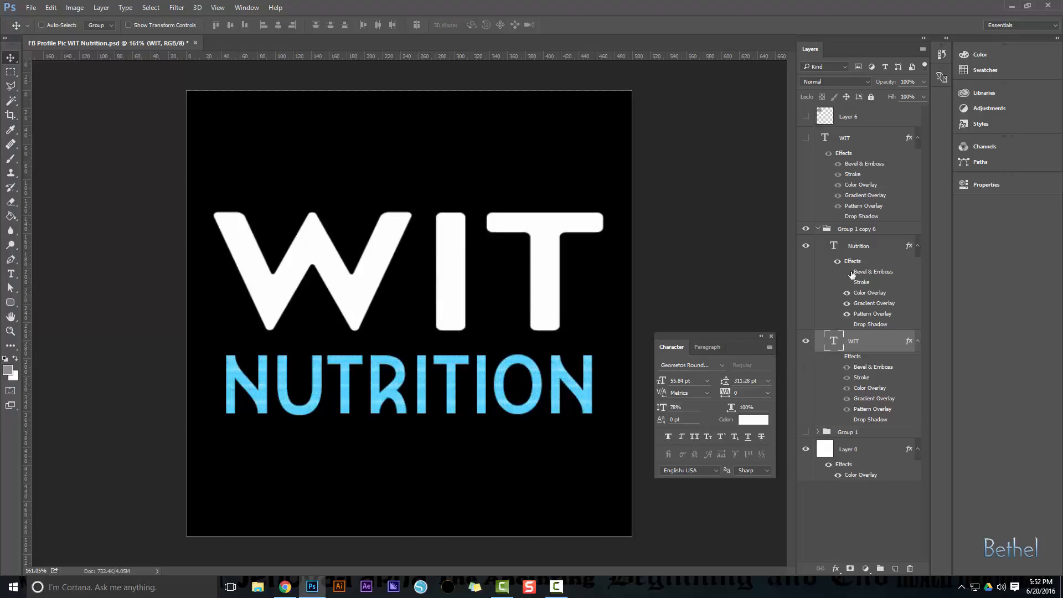
click(850, 274)
click(847, 273)
click(837, 263)
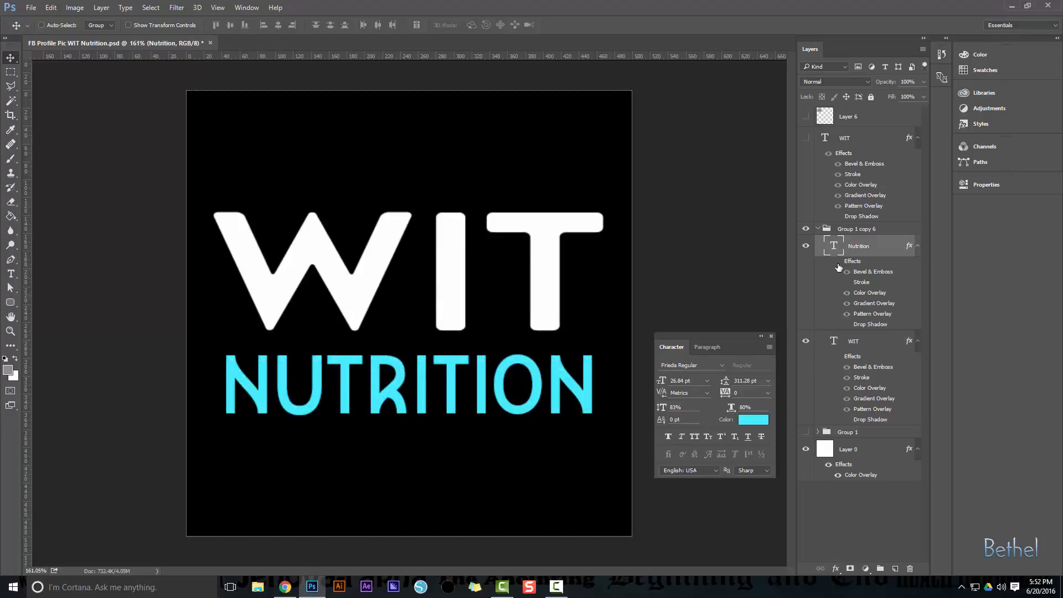
click(806, 450)
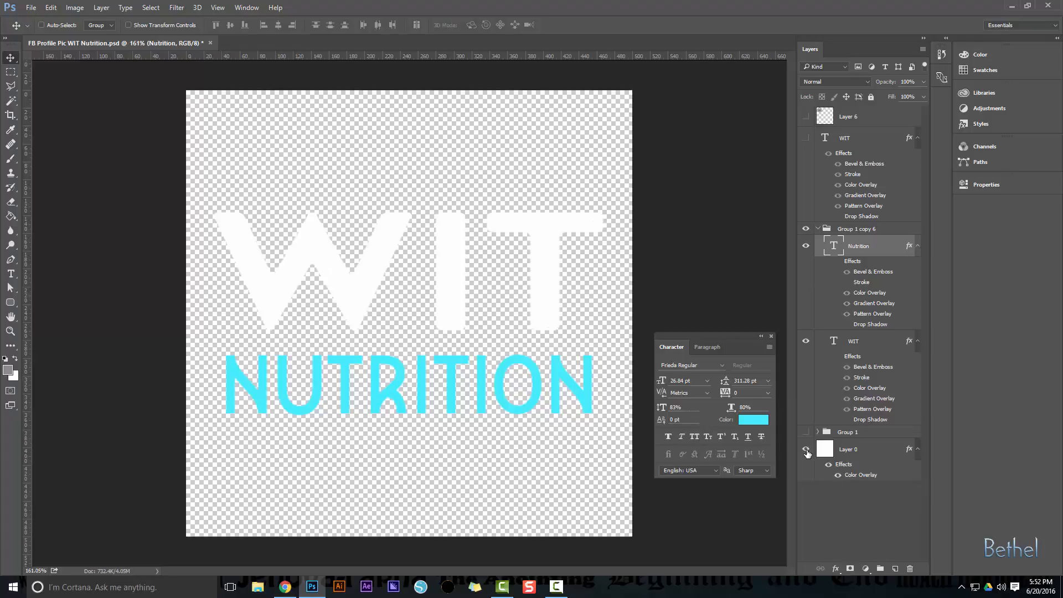
click(805, 450)
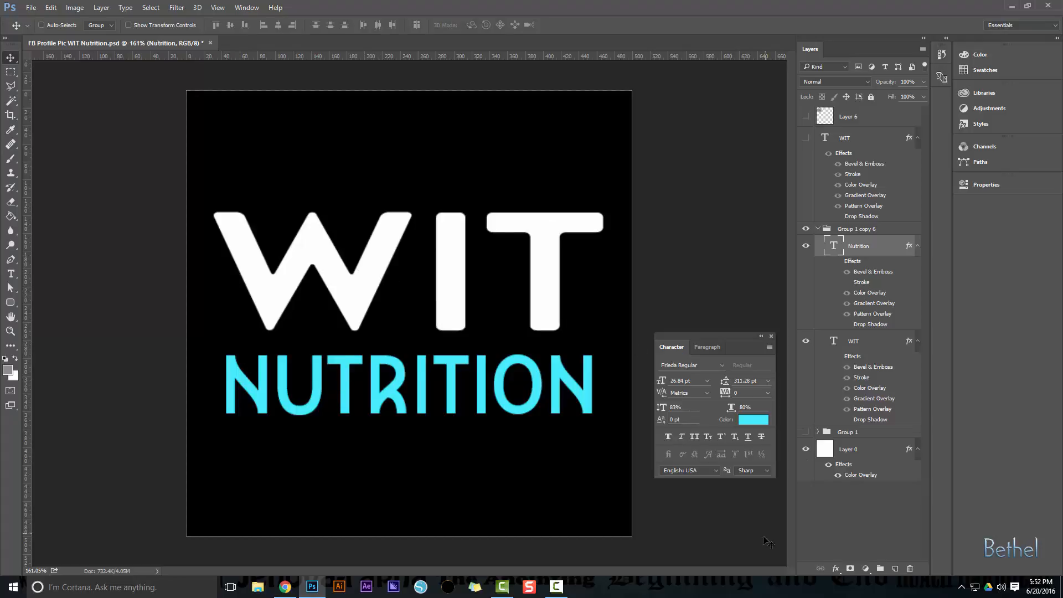
- Show the layer effects of the Nutrition and WIT text layers again
click(835, 568)
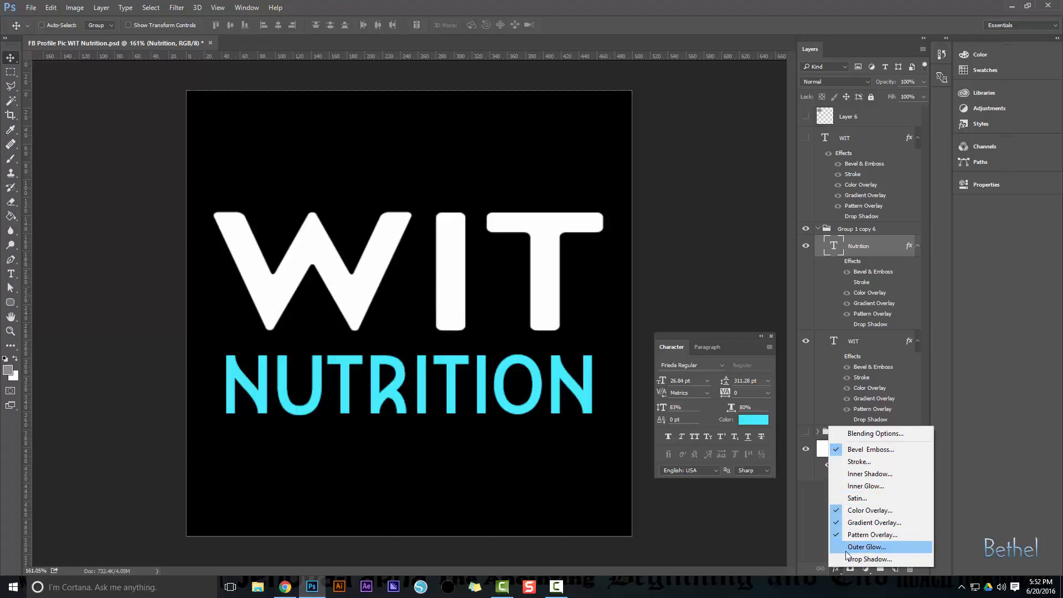
click(840, 572)
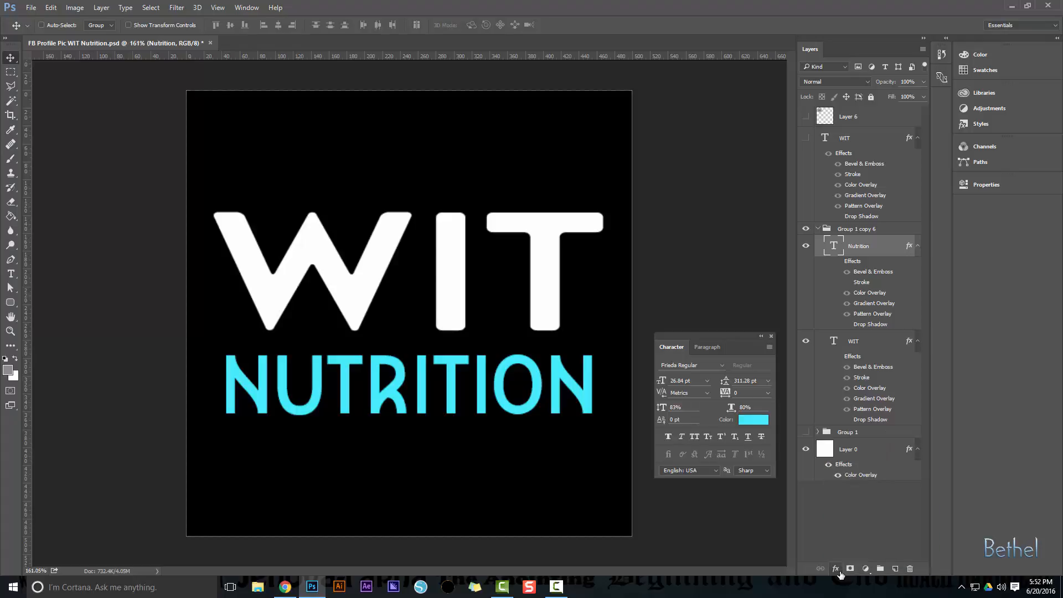
click(837, 261)
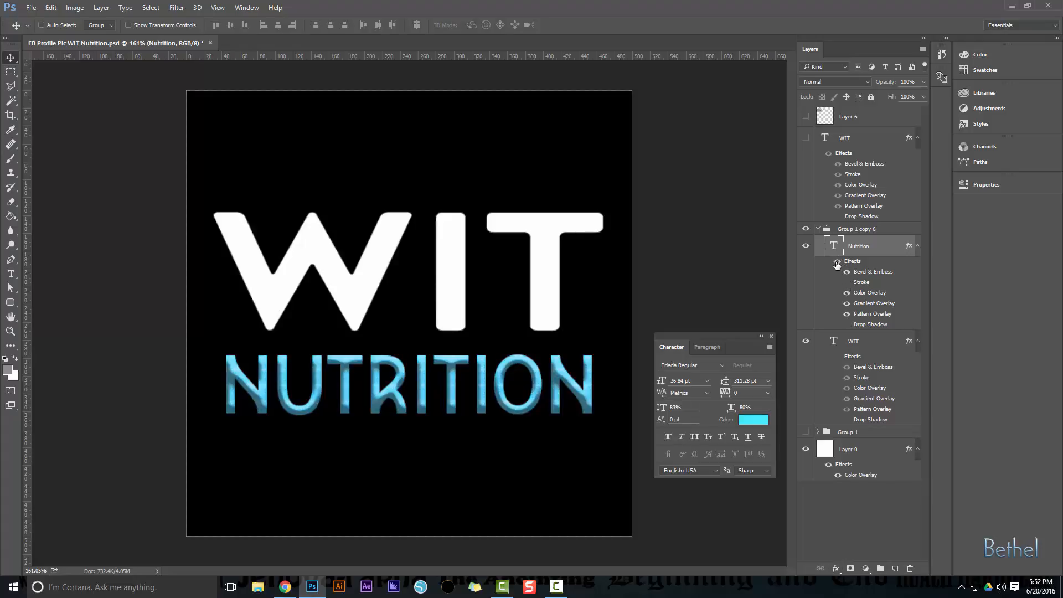
click(837, 357)
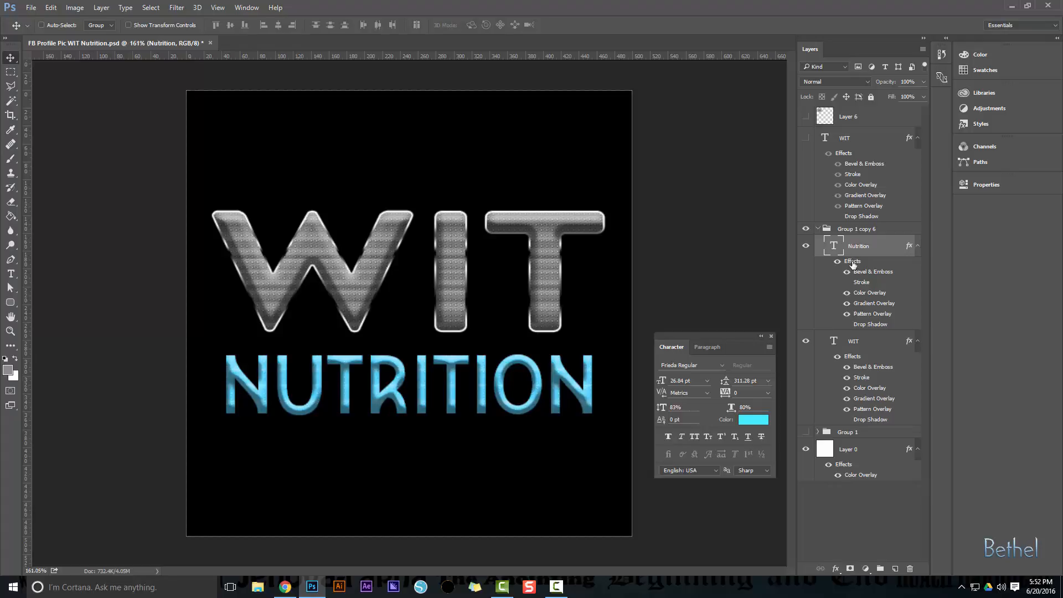
- Disable the Pattern Overlay, Gradient Overlay, Color Overlay, Contour and Bevel & Emboss in the Nutrition text's layer style and apply it
click(835, 569)
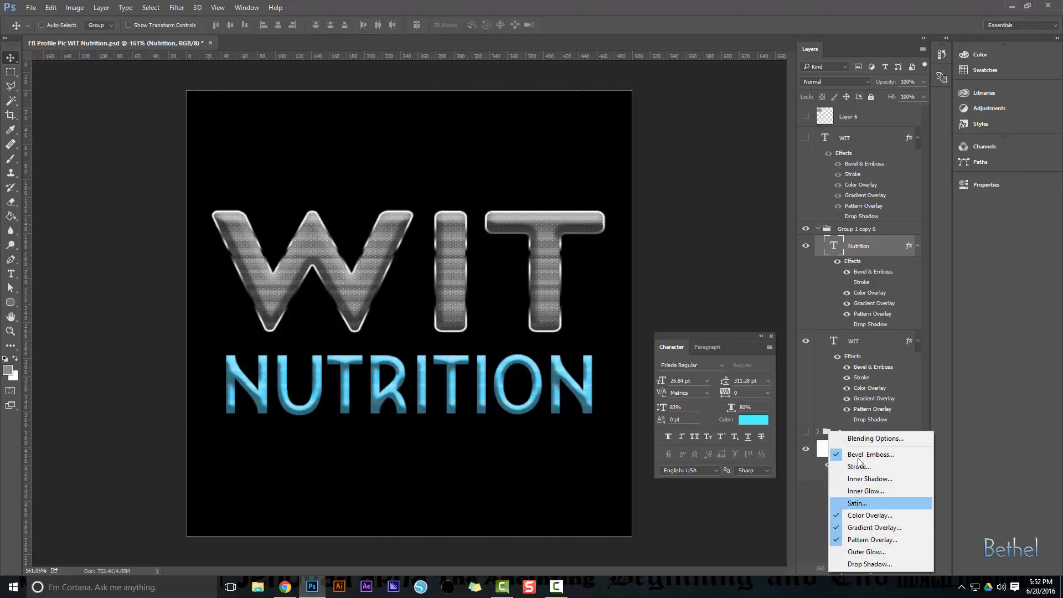
click(851, 262)
double_click(851, 264)
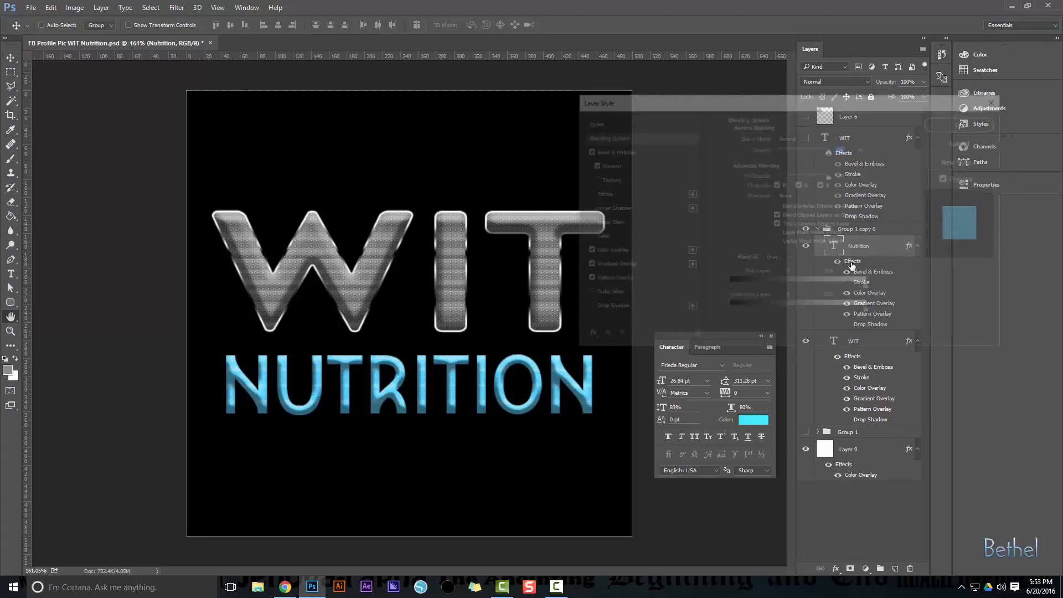
drag(684, 107, 737, 225)
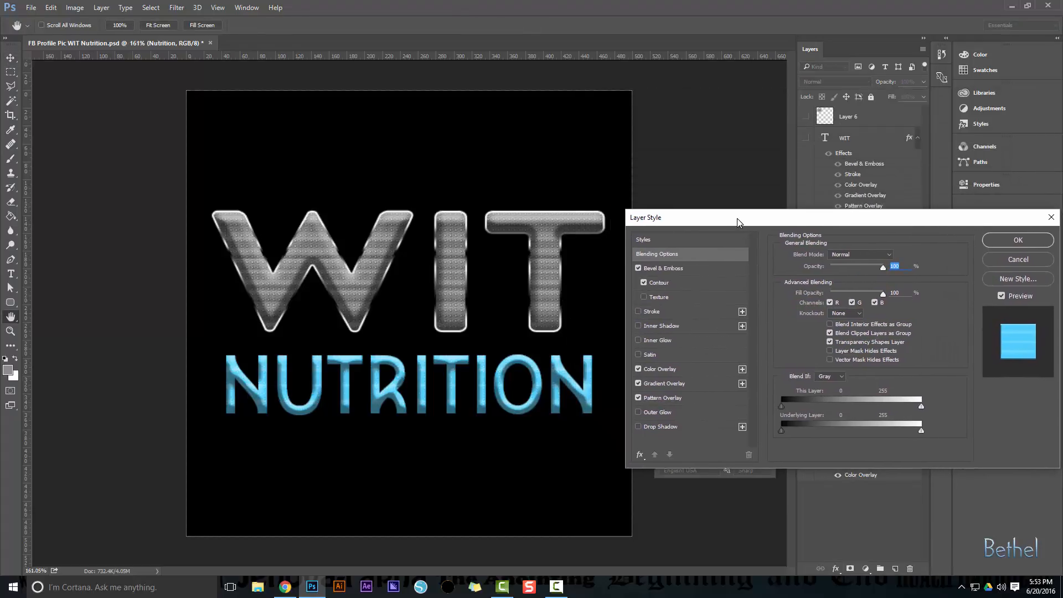
click(637, 397)
click(638, 382)
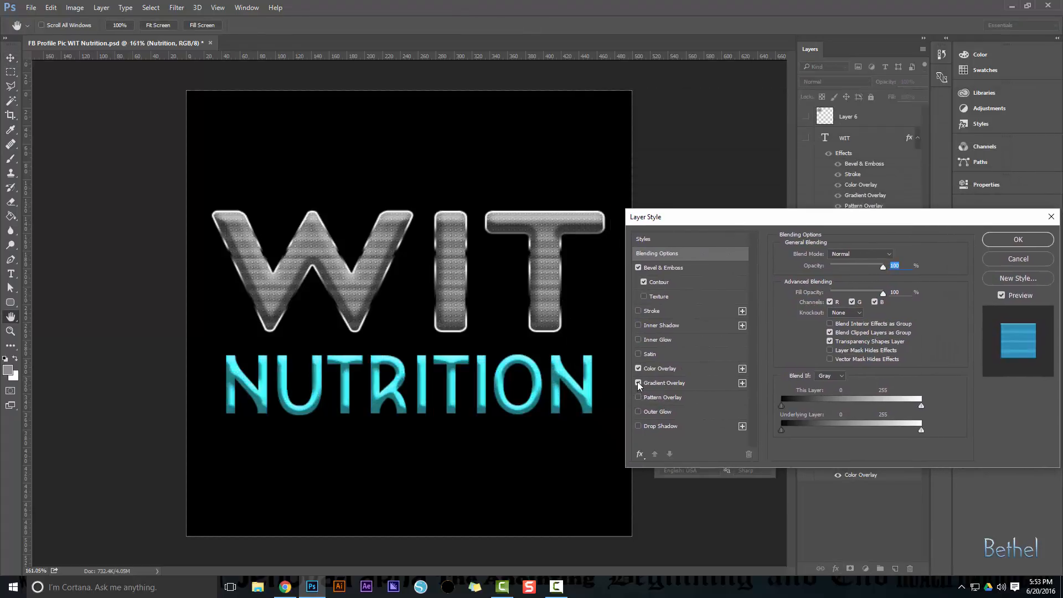
click(638, 368)
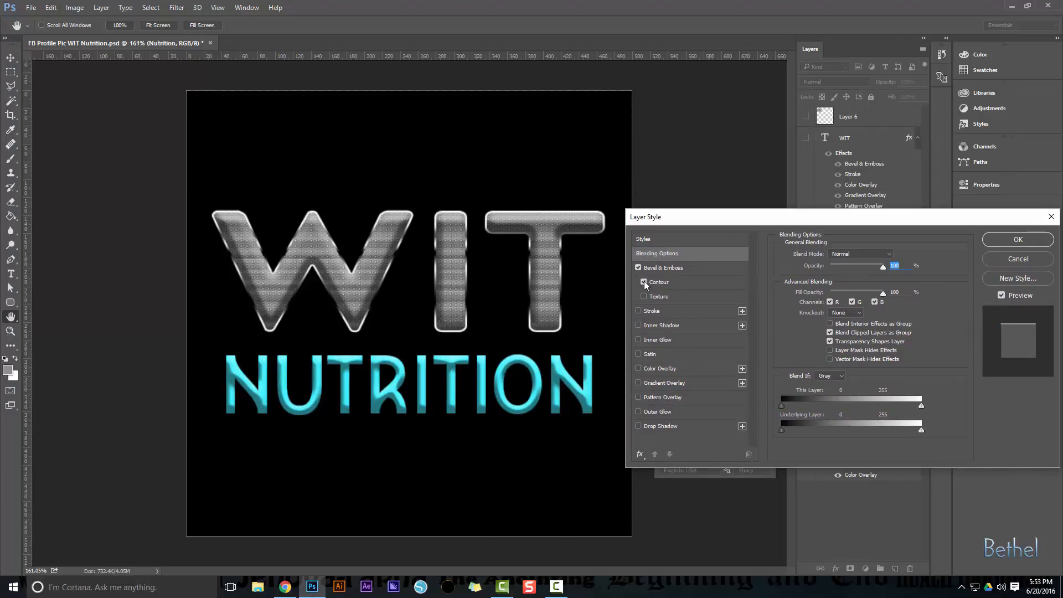
click(638, 267)
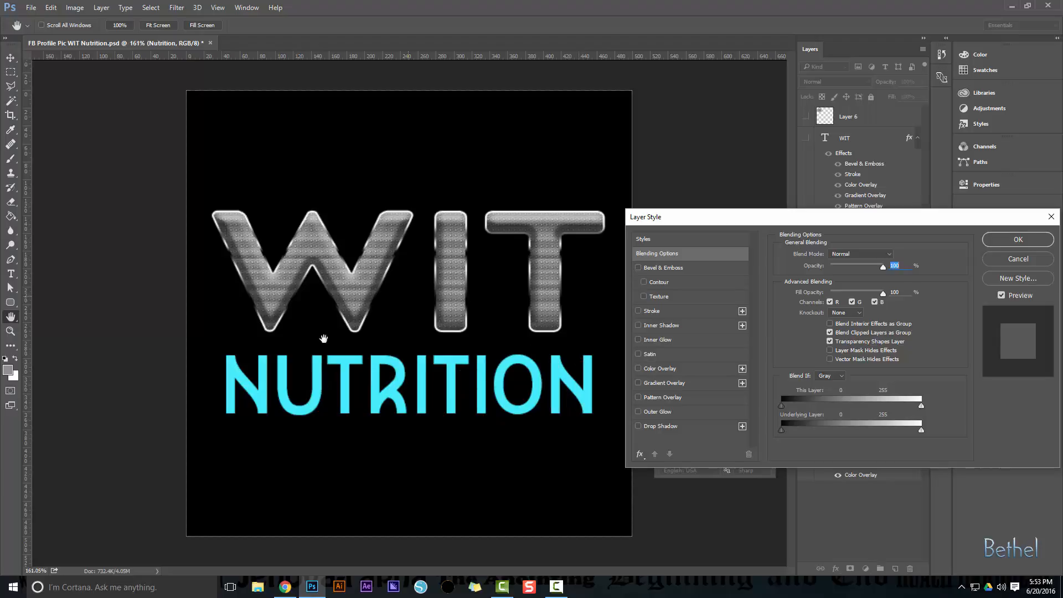
click(1016, 239)
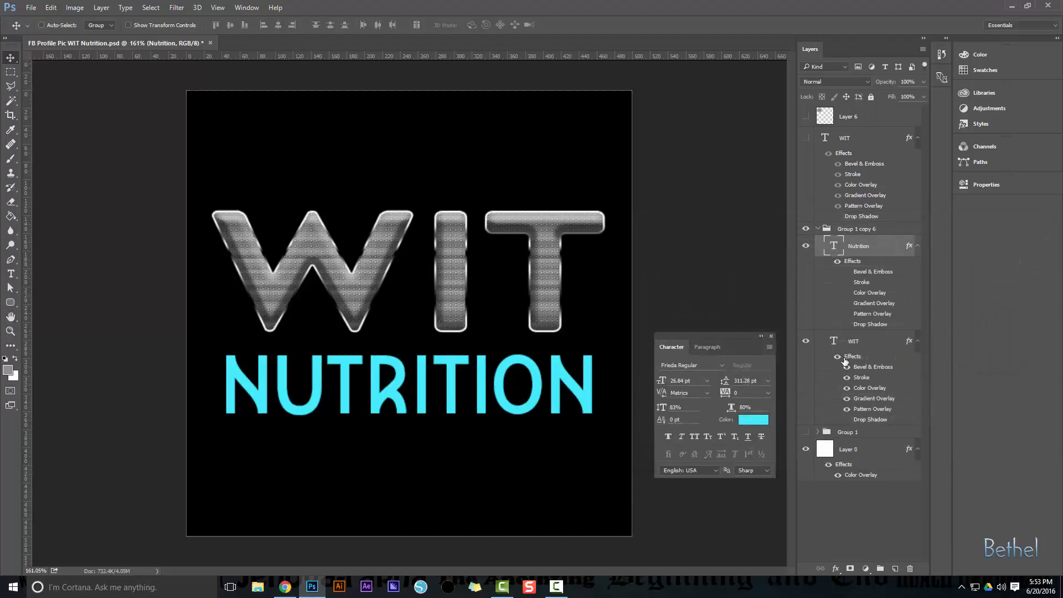
- Turn off every individual effect on the WIT text layer, including the bevel's Contour option in its layer style
drag(846, 366, 857, 419)
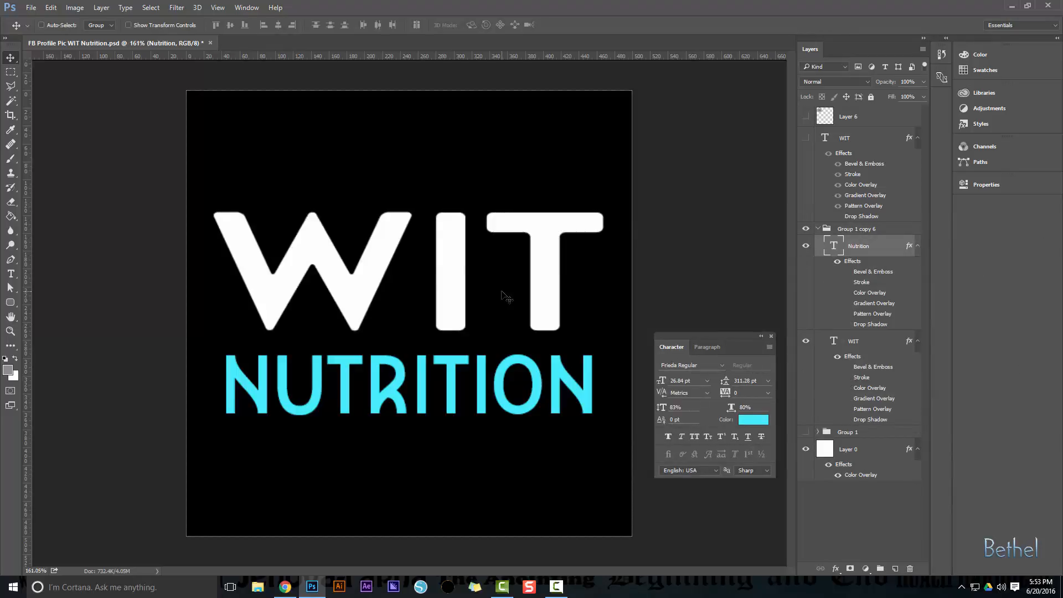
click(852, 357)
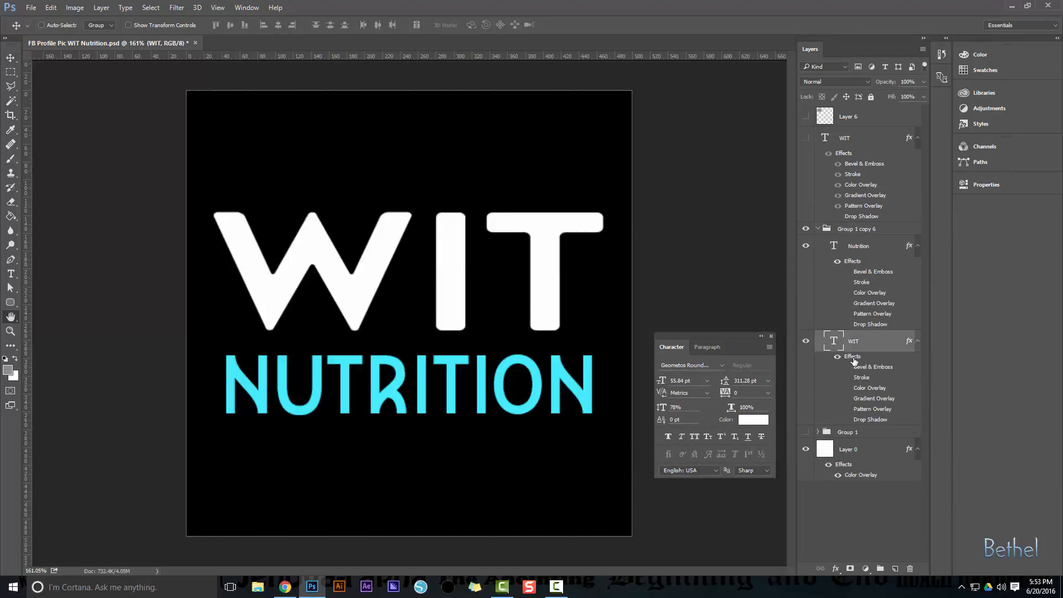
double_click(853, 358)
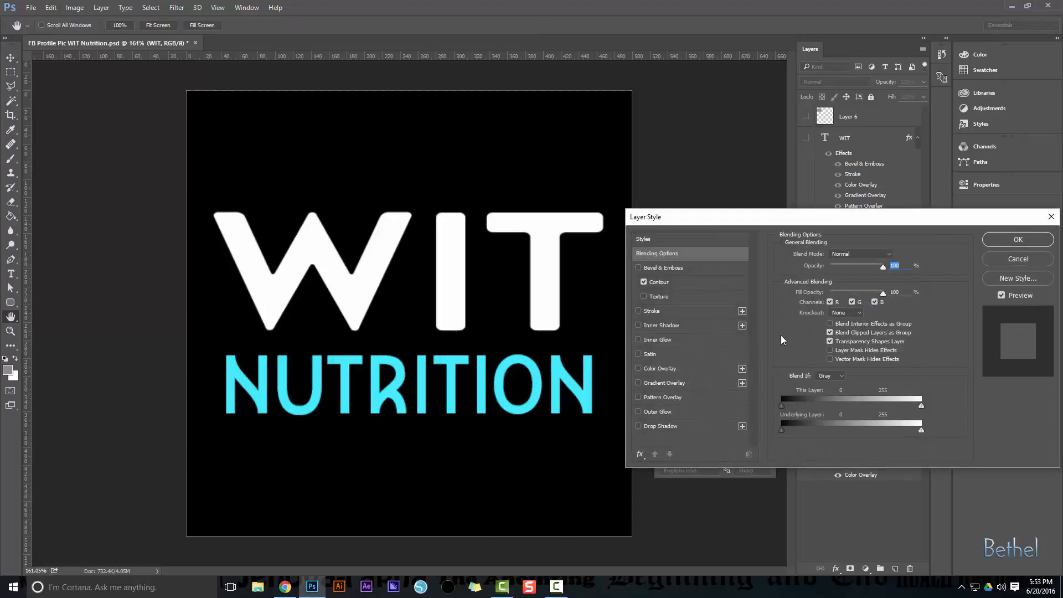
click(643, 282)
- Enable Bevel & Emboss for the WIT text and open the effect's settings
click(638, 268)
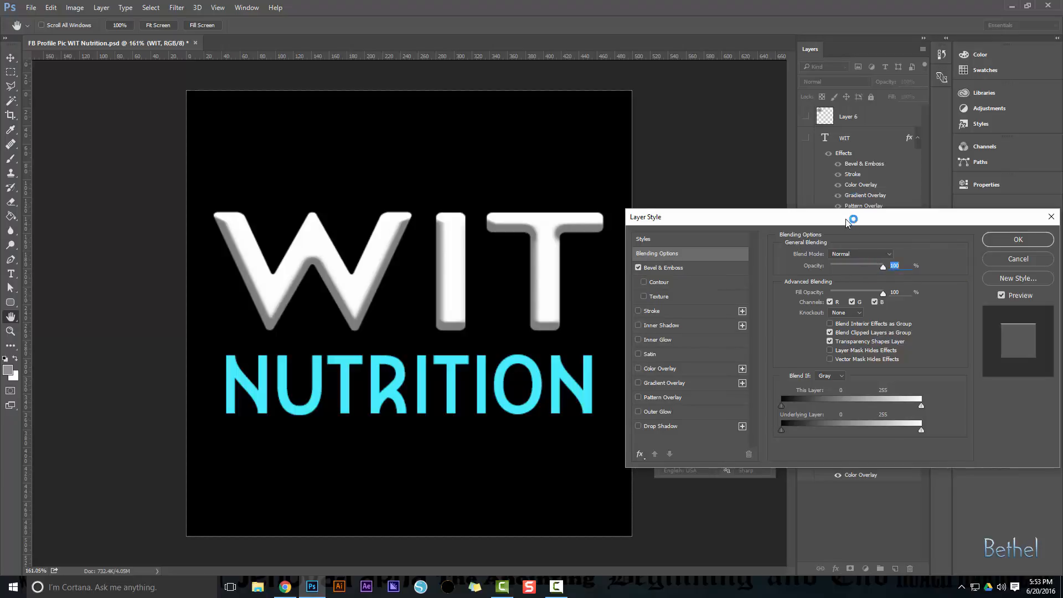
drag(850, 217, 848, 163)
click(862, 199)
click(867, 201)
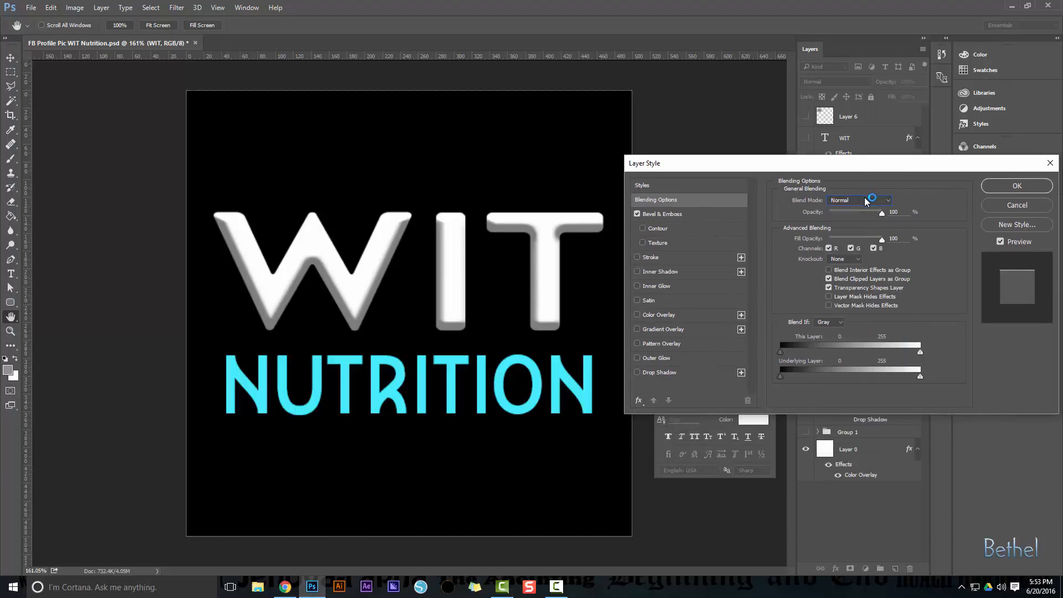
click(694, 217)
- Try the Pillow Emboss style on the WIT text and return the style to Inner Bevel
click(855, 201)
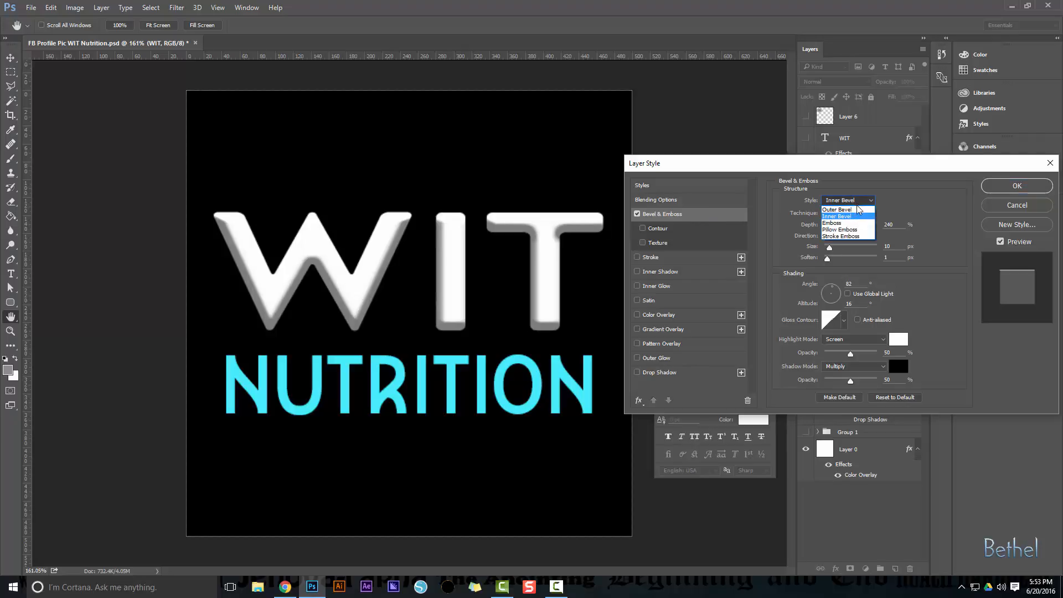
click(850, 229)
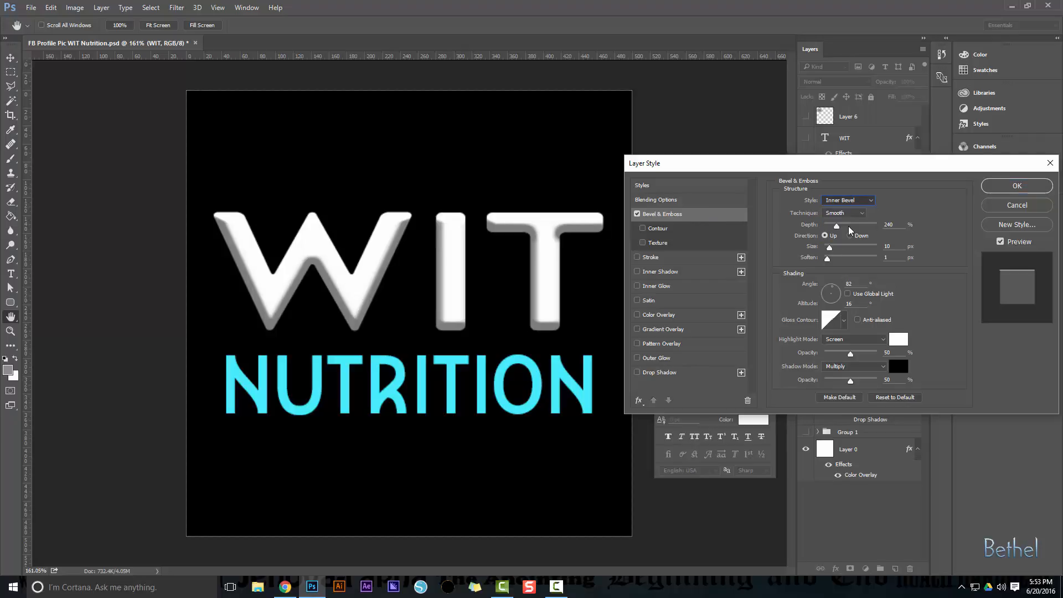
click(851, 202)
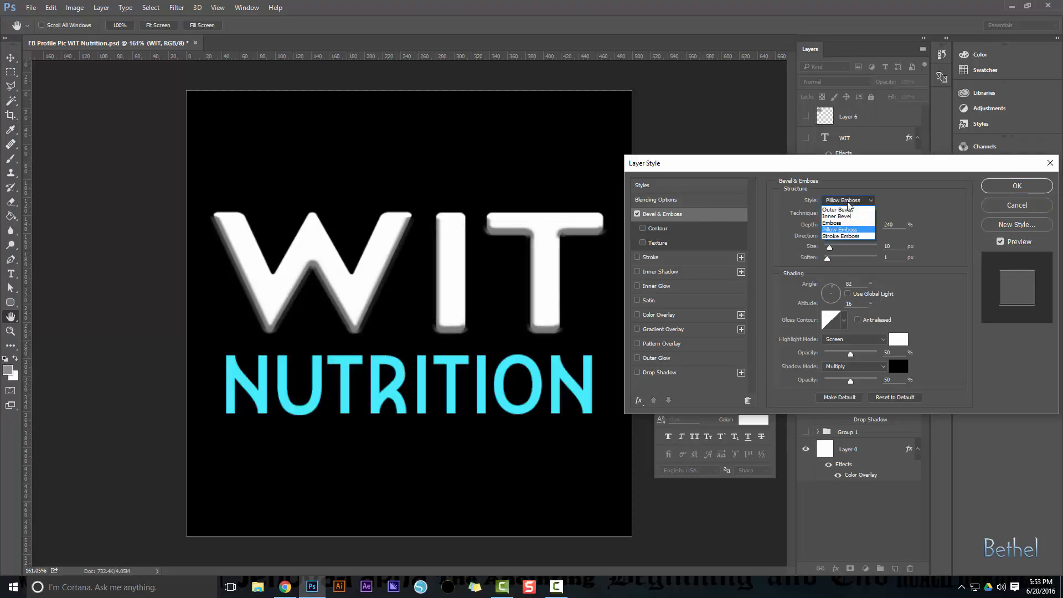
click(849, 215)
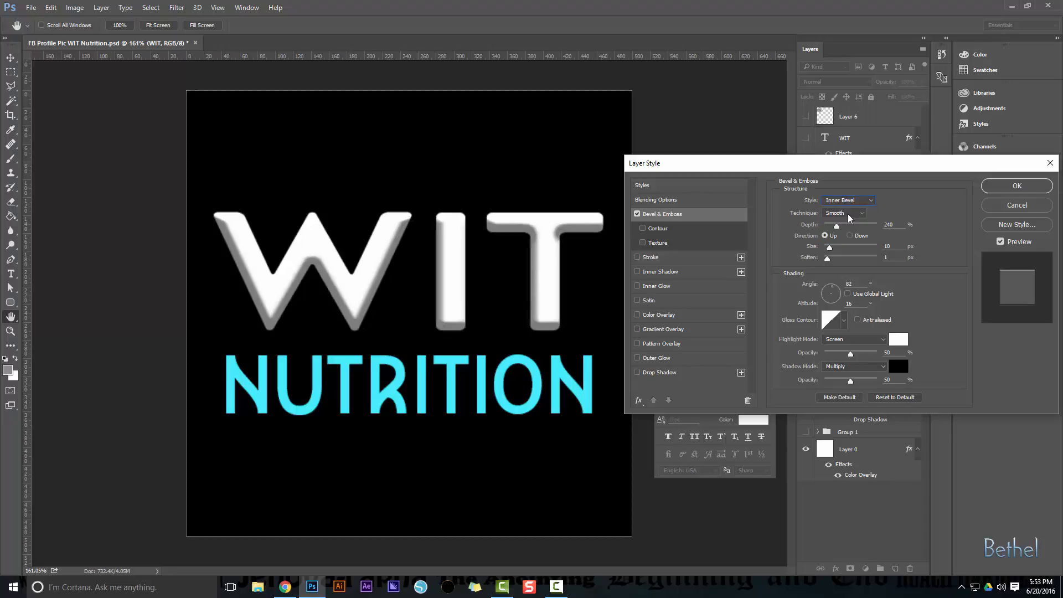
- Set the bevel technique to Chisel Hard with a depth of 521% and a size of 5 px
click(849, 214)
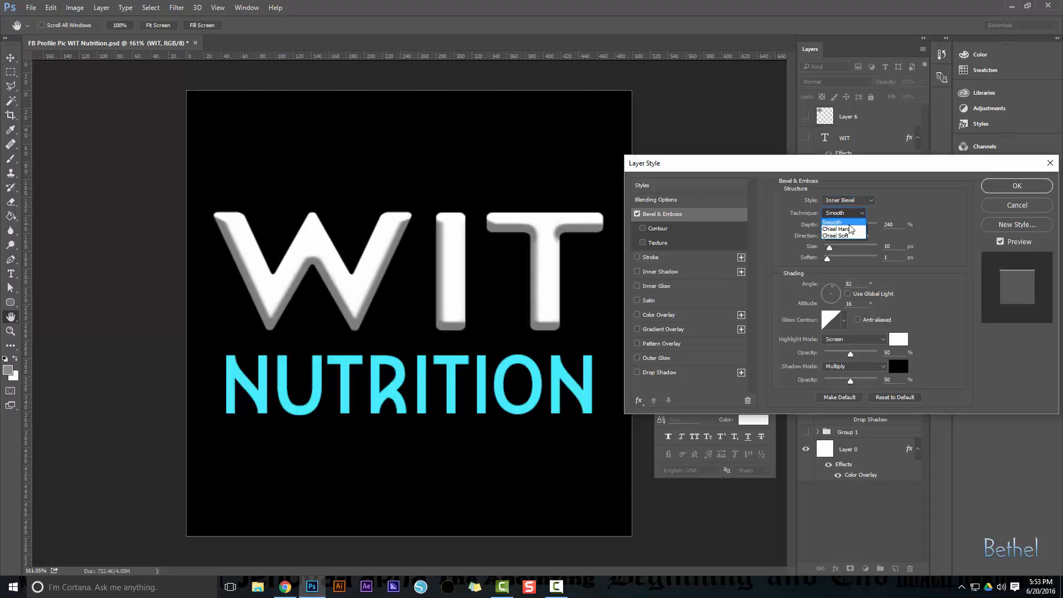
click(851, 228)
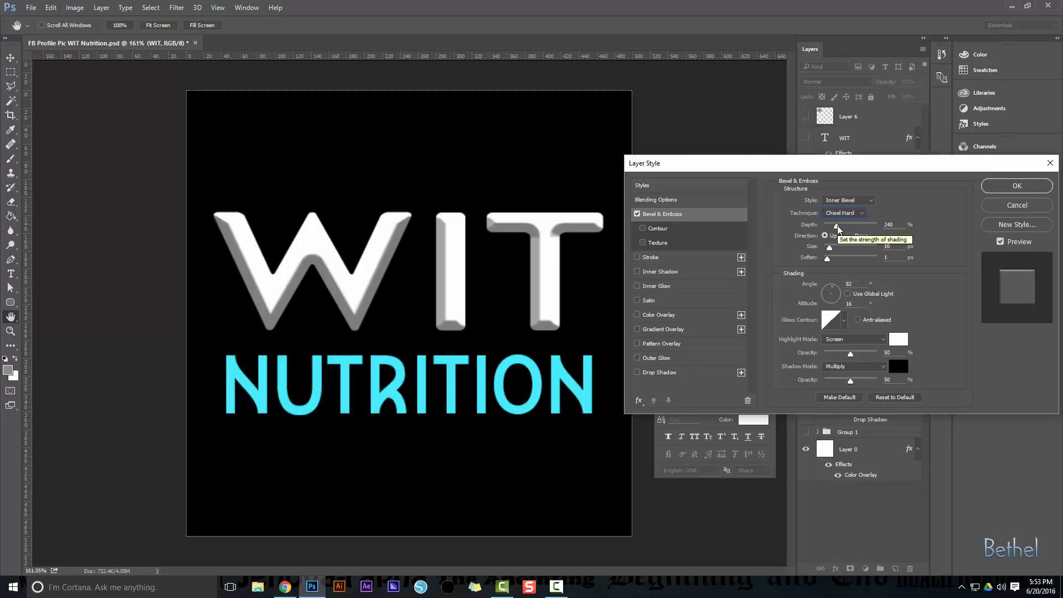
drag(836, 226, 825, 258)
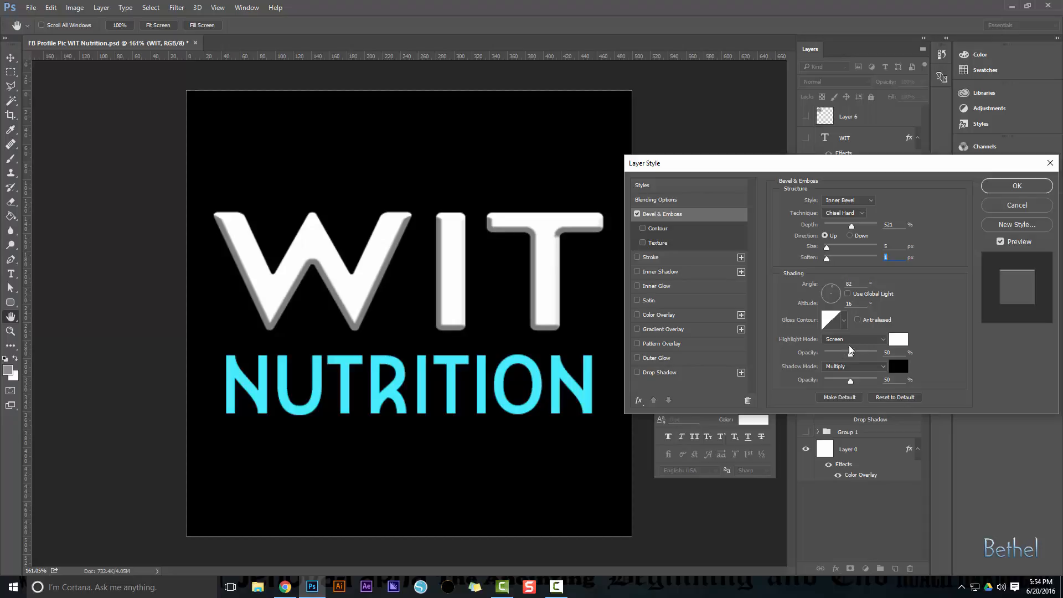
- Try the Normal blend mode for the bevel highlight and return it to Screen
click(852, 342)
click(851, 349)
click(859, 340)
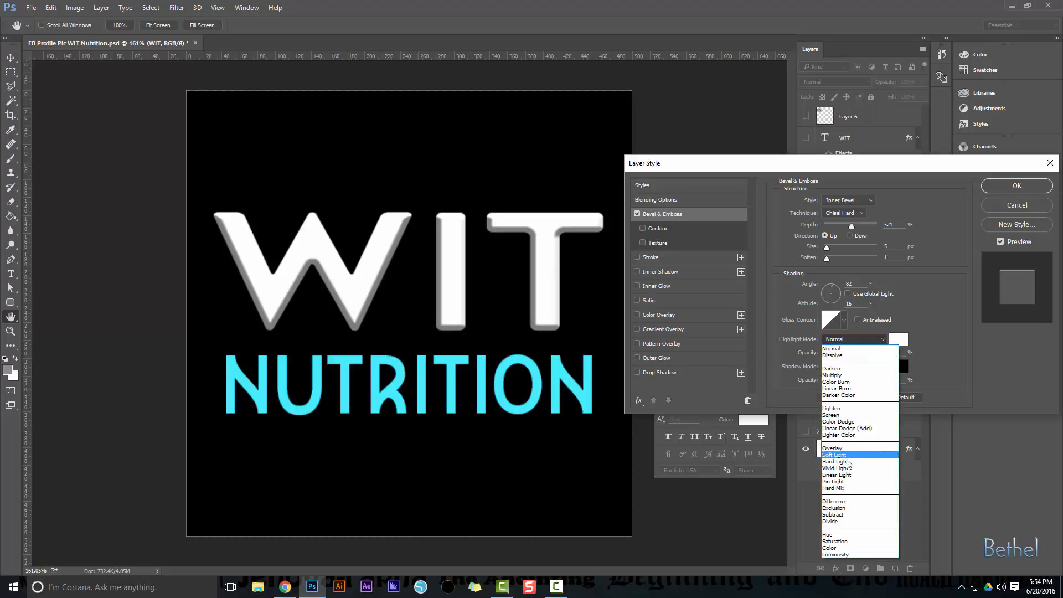
click(842, 415)
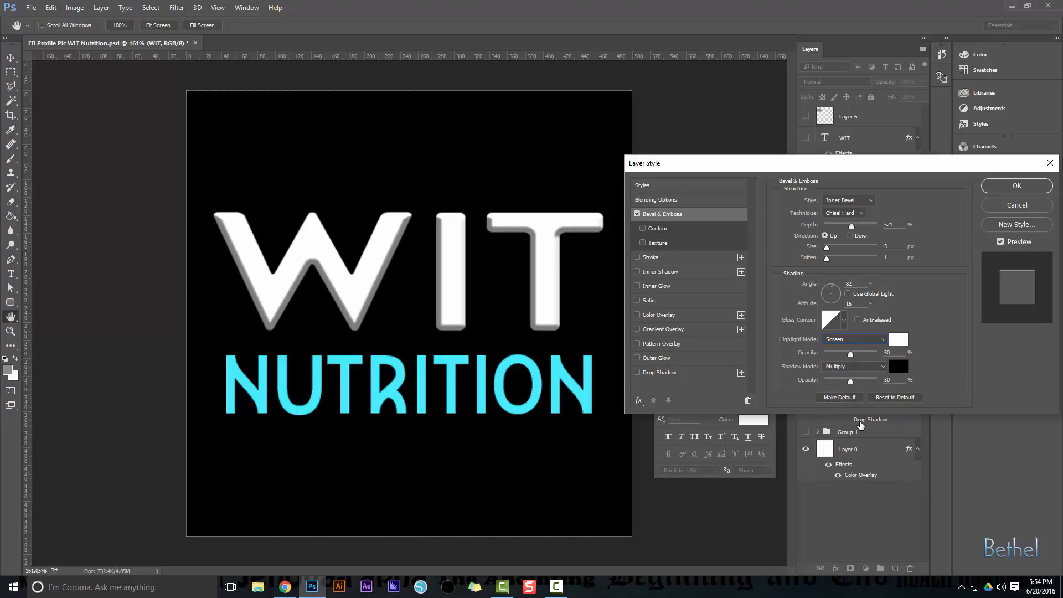
- Try Normal as the bevel's shadow mode, return it to Multiply, and set the shadow opacity to 49%
click(861, 368)
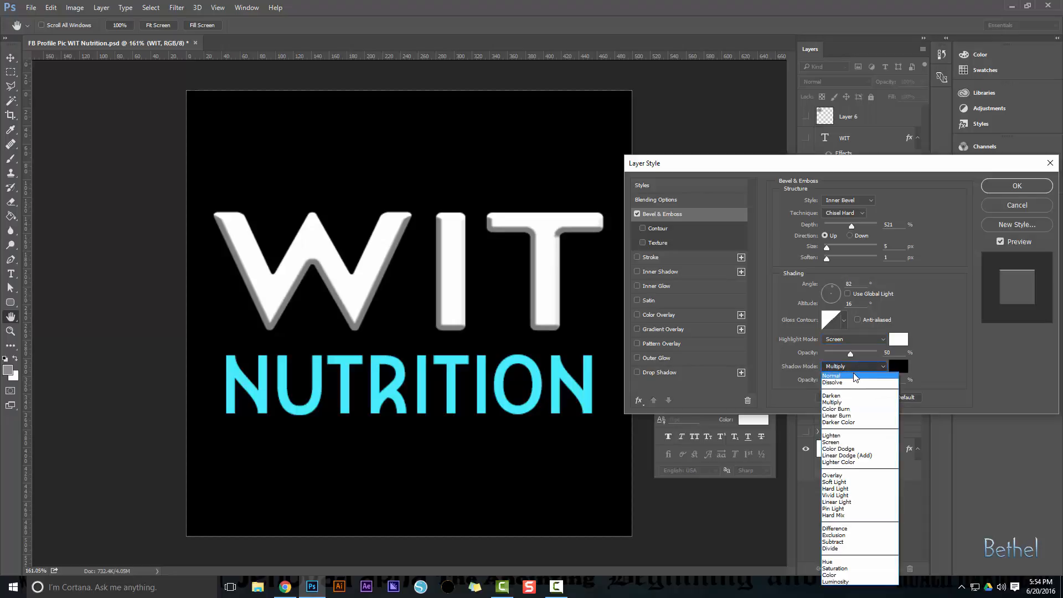
click(854, 367)
drag(850, 381, 884, 382)
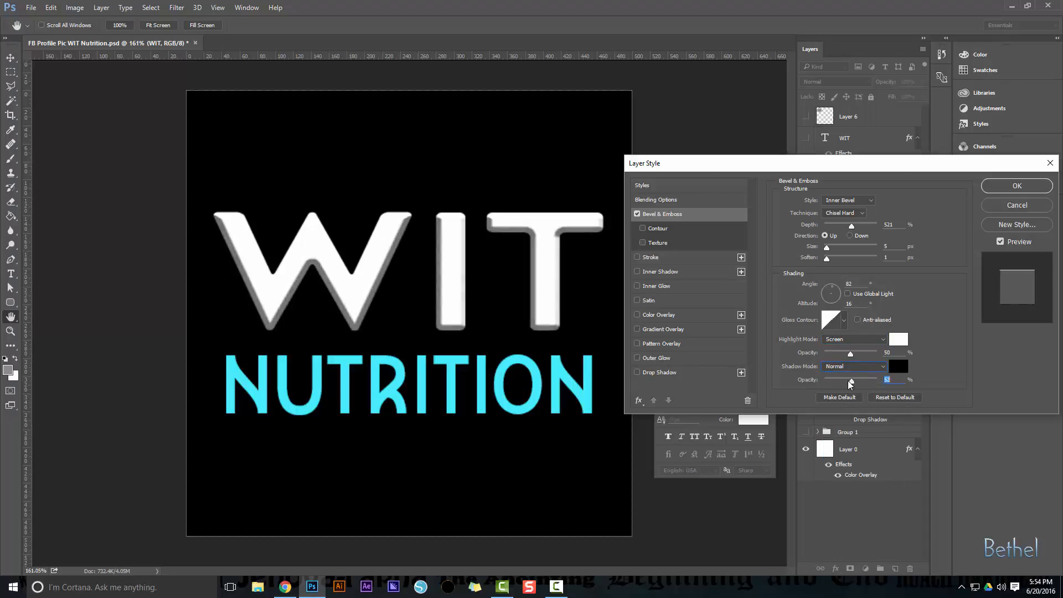
click(855, 367)
click(850, 406)
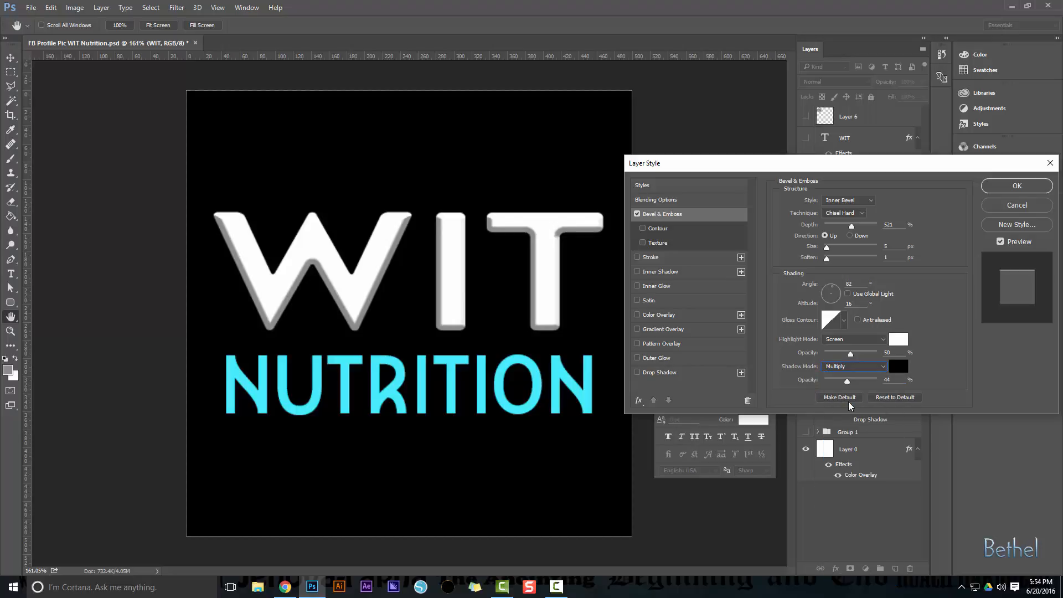
drag(850, 382, 851, 383)
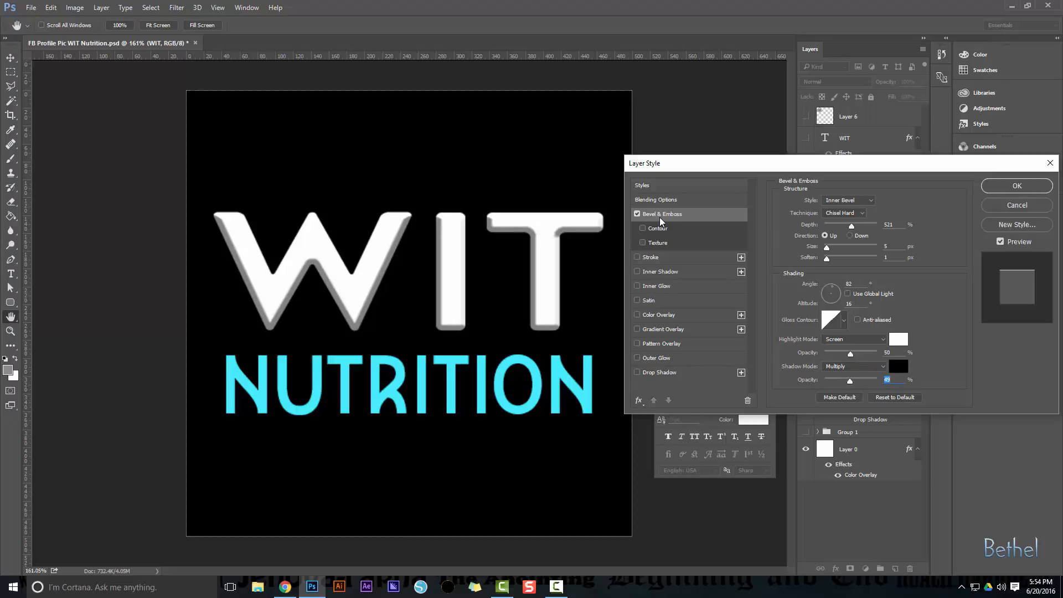
- Enable the gradient Stroke on the WIT text, set its size to 6 px, and apply the layer style
click(663, 261)
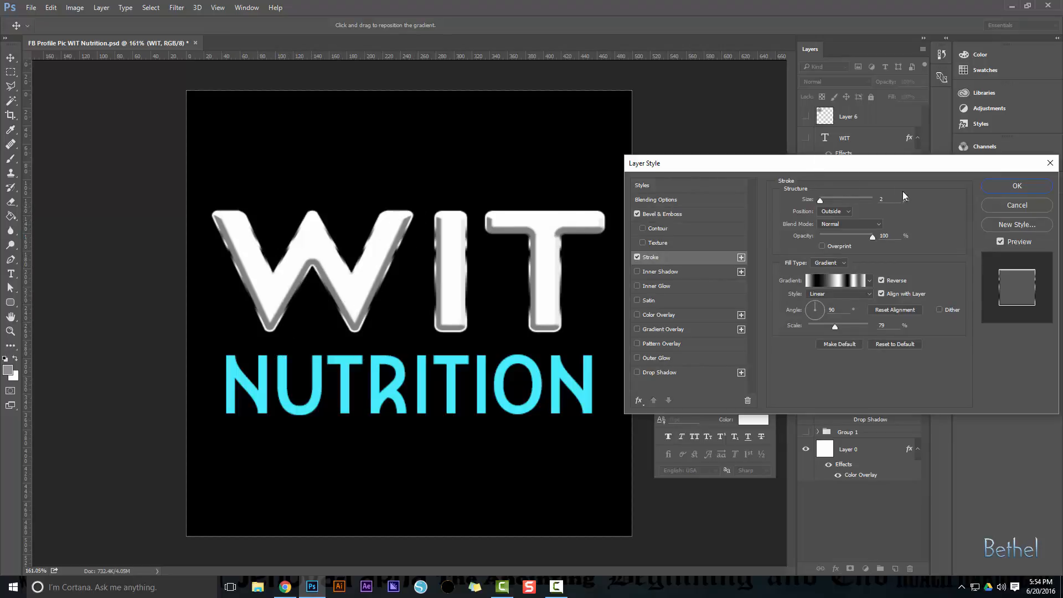
click(880, 199)
text(6)
key(Return)
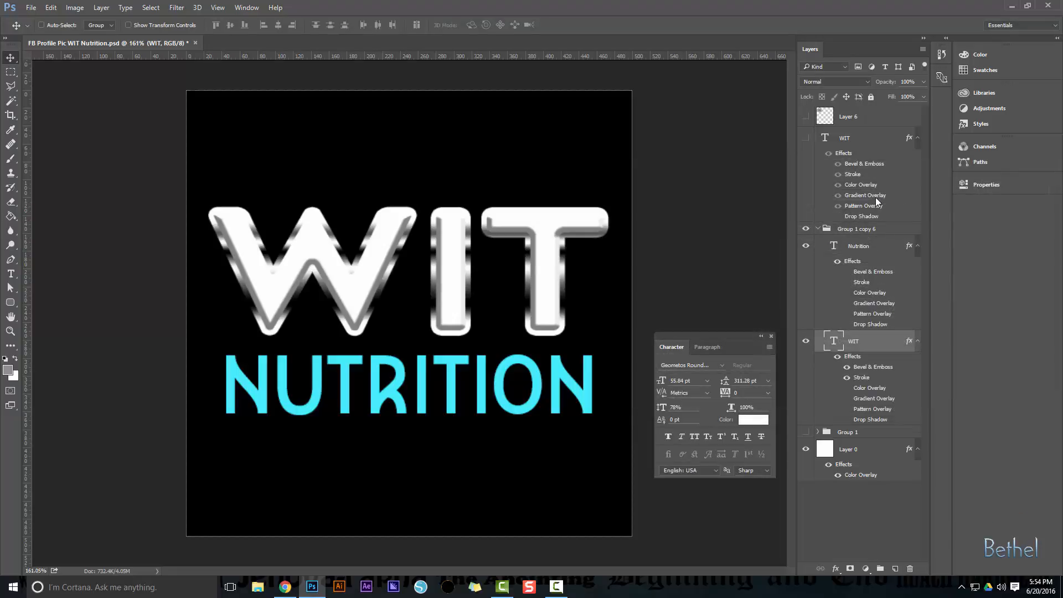
- Reopen the Stroke settings of the WIT text layer and set the stroke size to 2 px
double_click(859, 377)
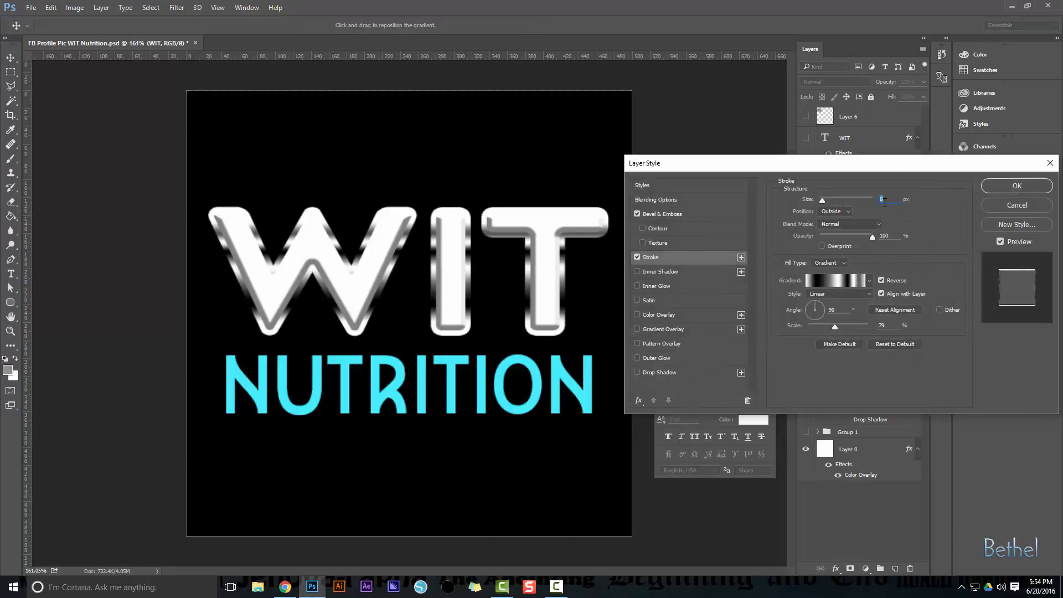
text(2)
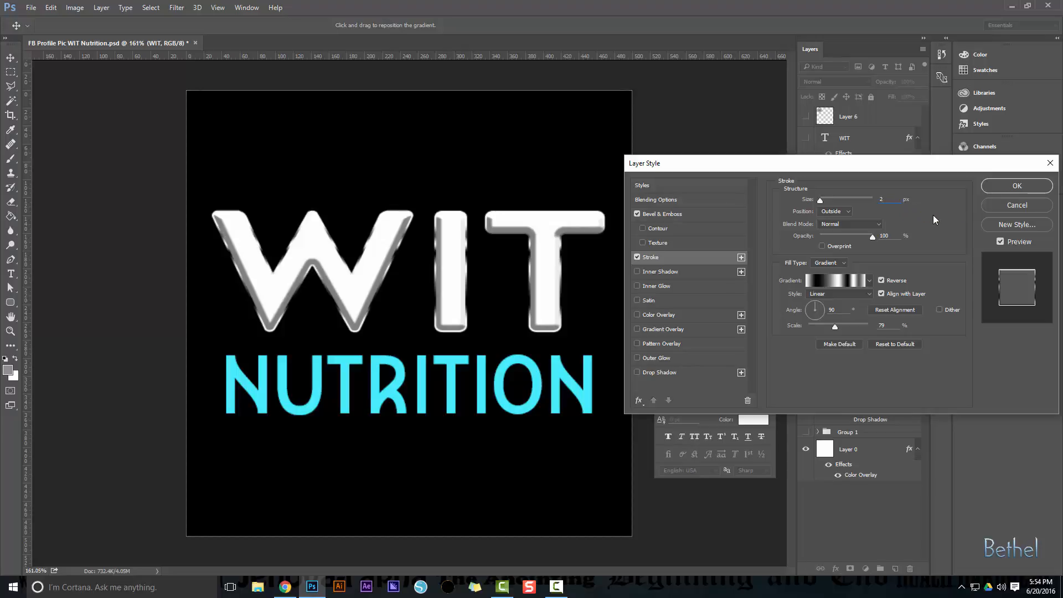
- Try the Center and Inside positions for the WIT text's stroke and return it to Outside
click(846, 211)
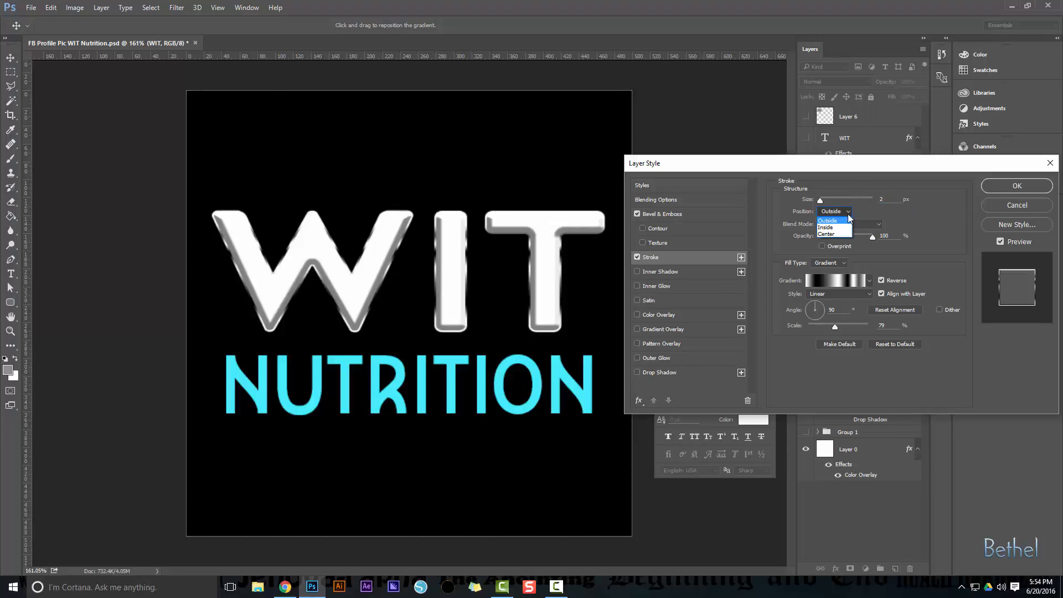
click(840, 234)
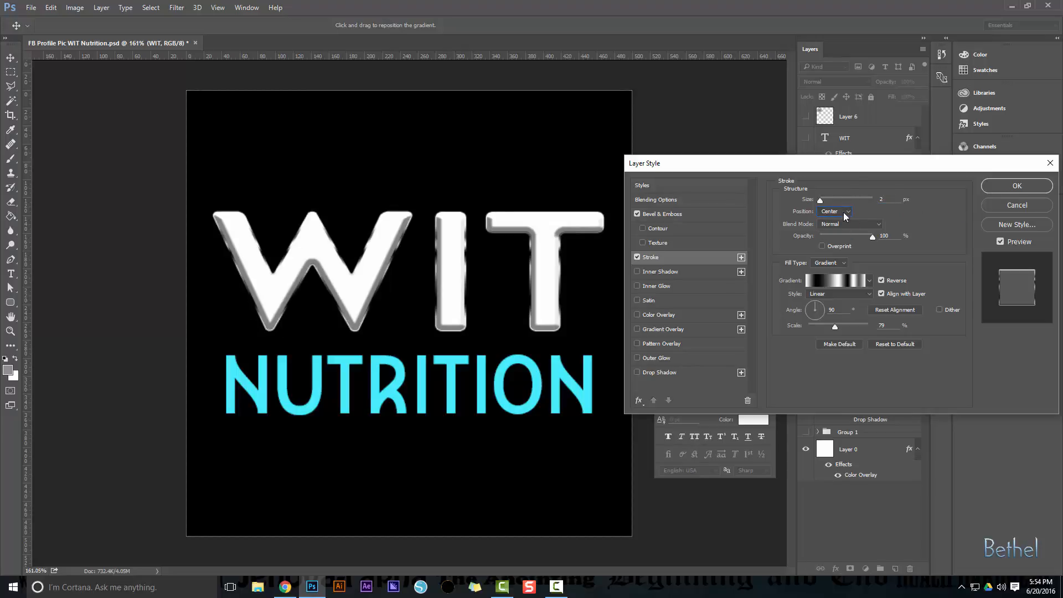
click(845, 214)
click(841, 227)
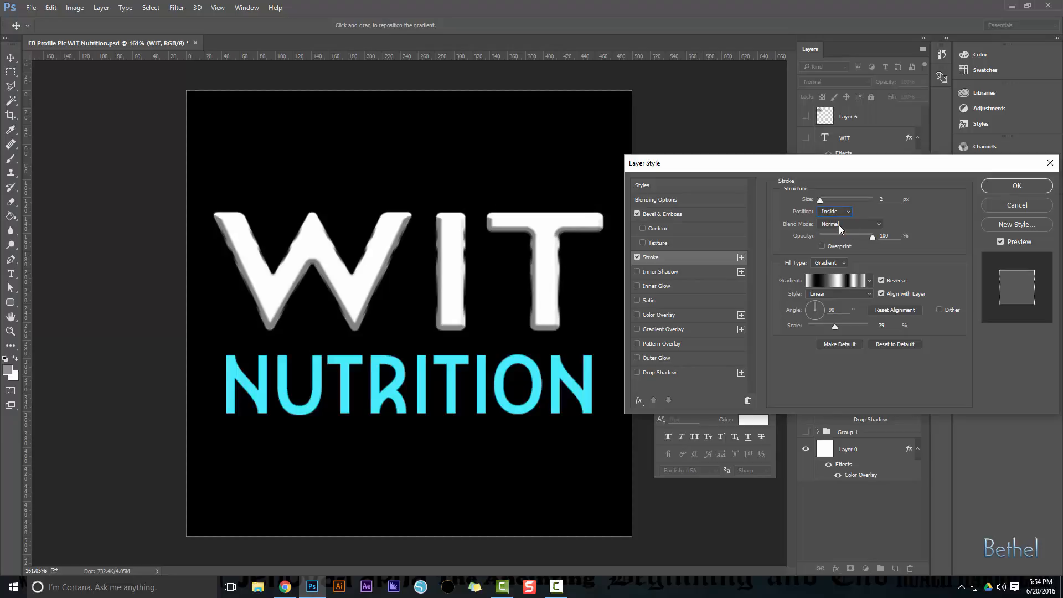
click(851, 209)
click(843, 221)
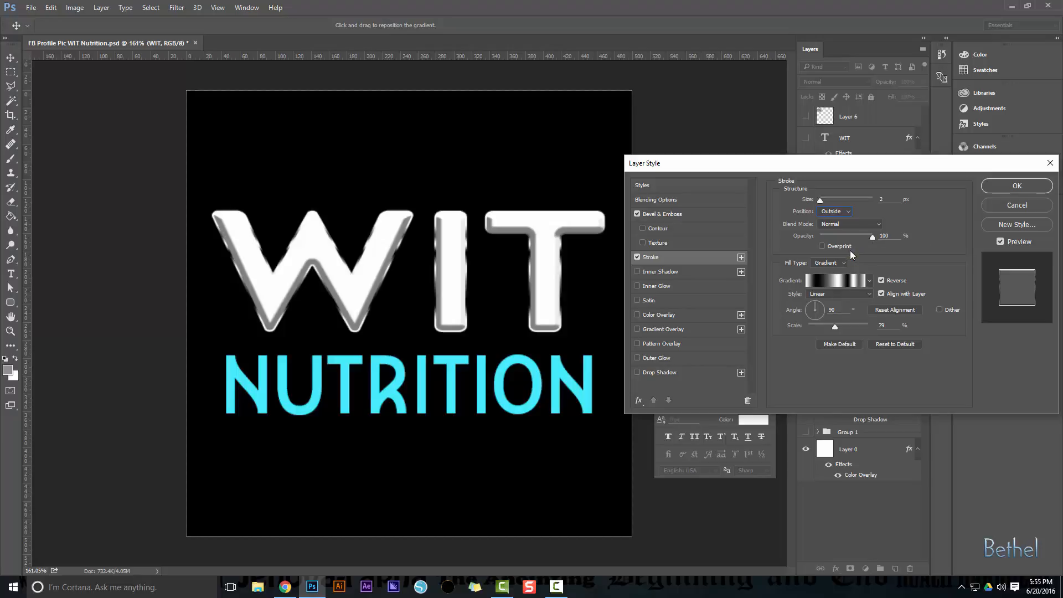
- Try a solid Color fill for the stroke, using red ff0000
click(839, 264)
click(830, 278)
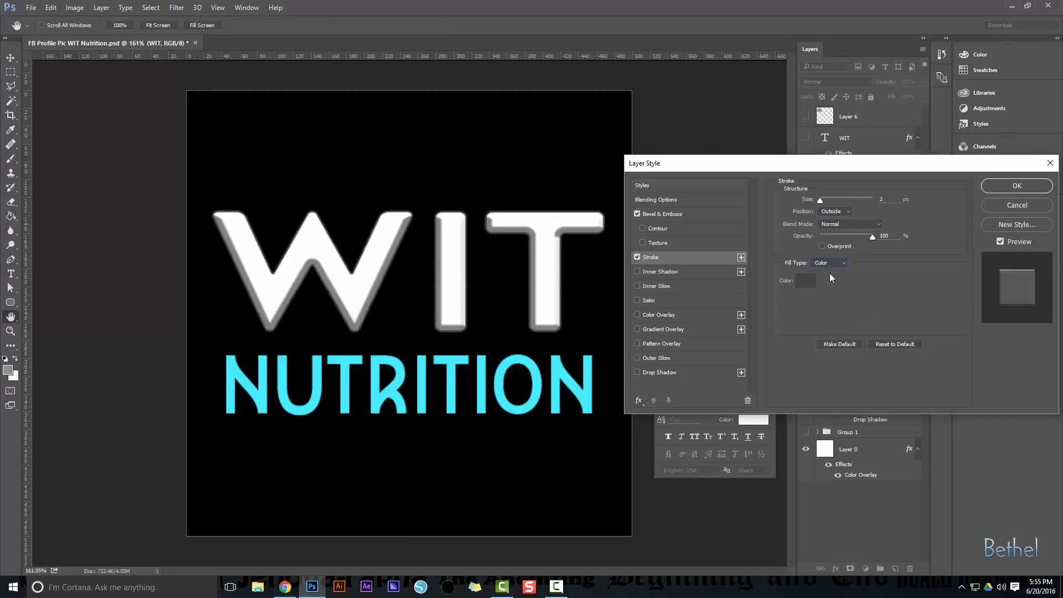
click(805, 281)
text(ff0000)
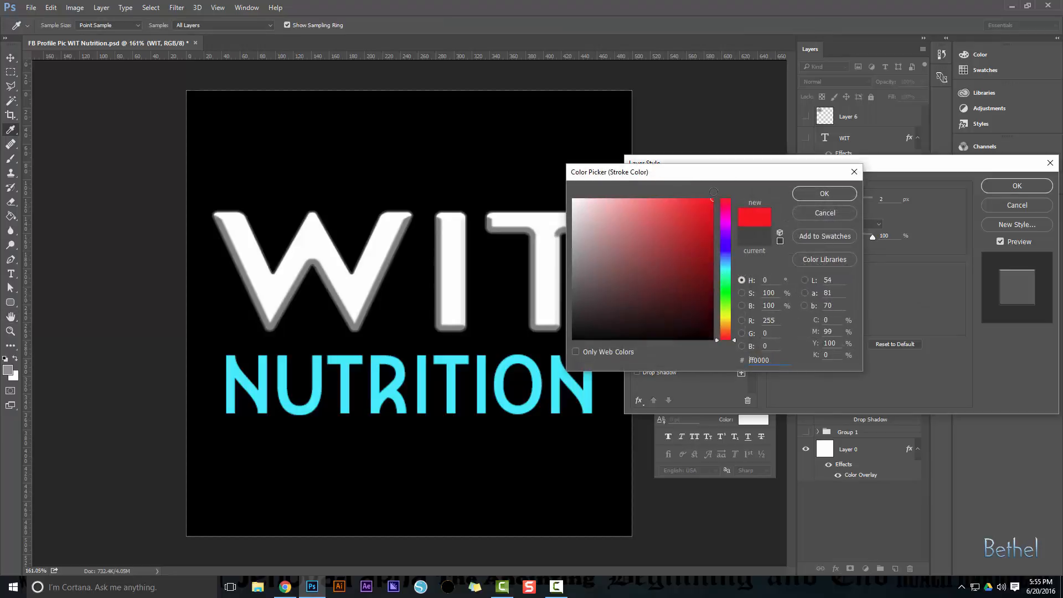
click(824, 193)
- Try the Pattern fill type for the stroke, look through the available patterns, and set the fill type to Gradient
click(838, 263)
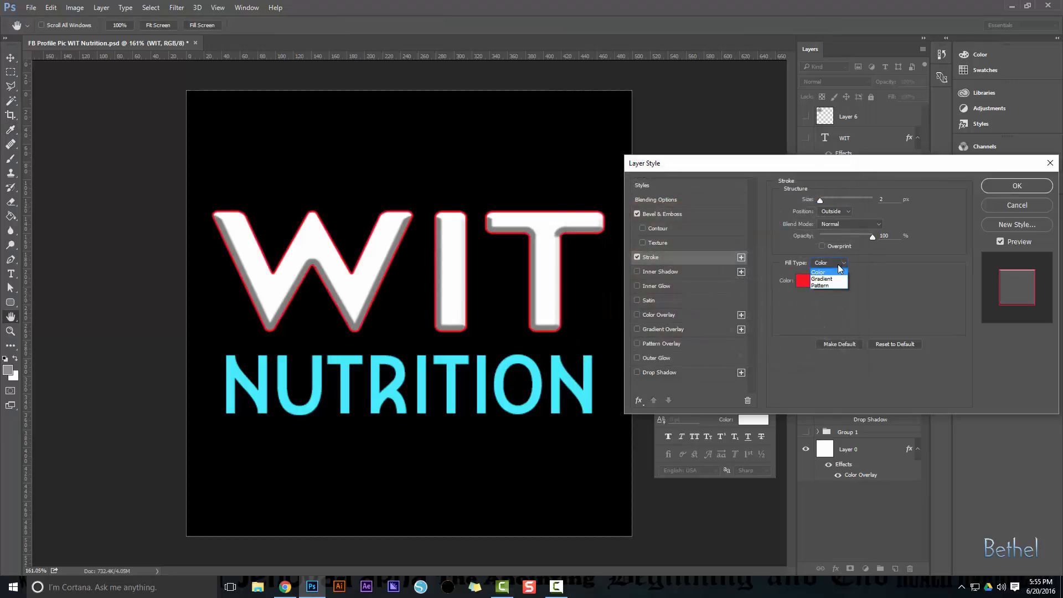
click(820, 285)
click(820, 294)
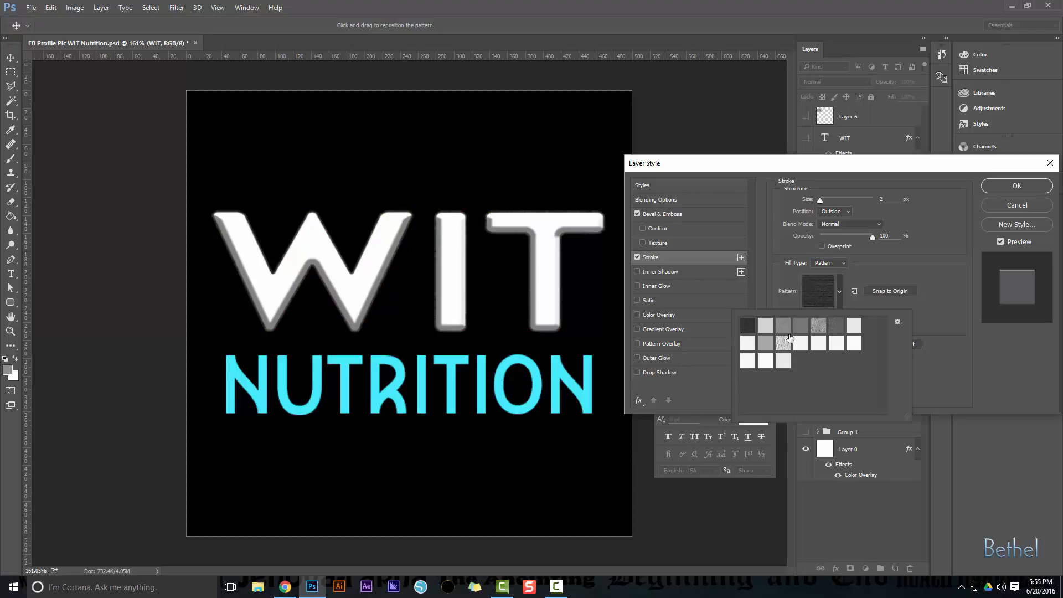
click(838, 288)
click(842, 263)
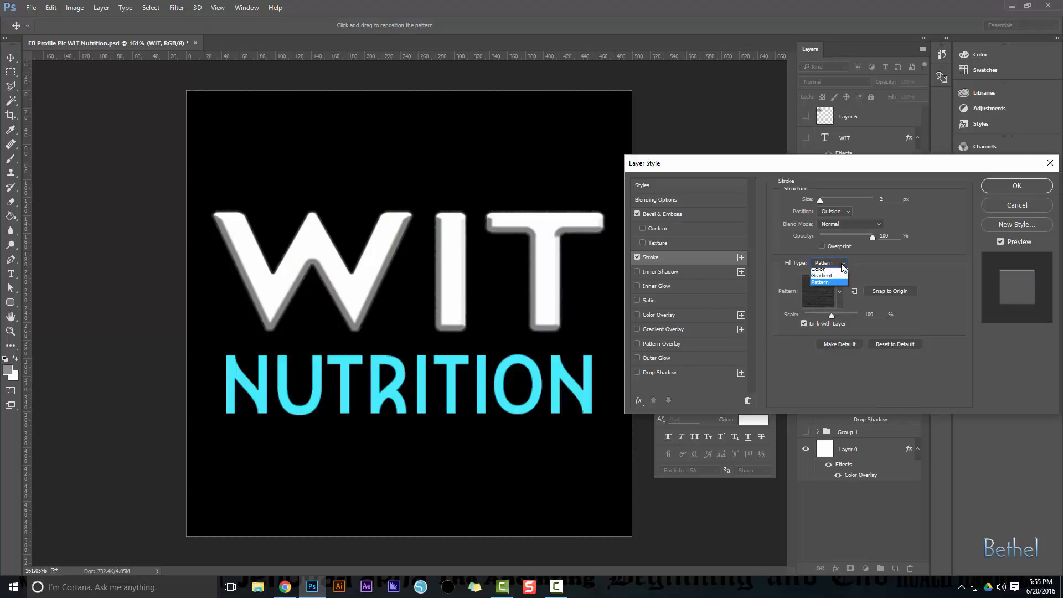
click(836, 279)
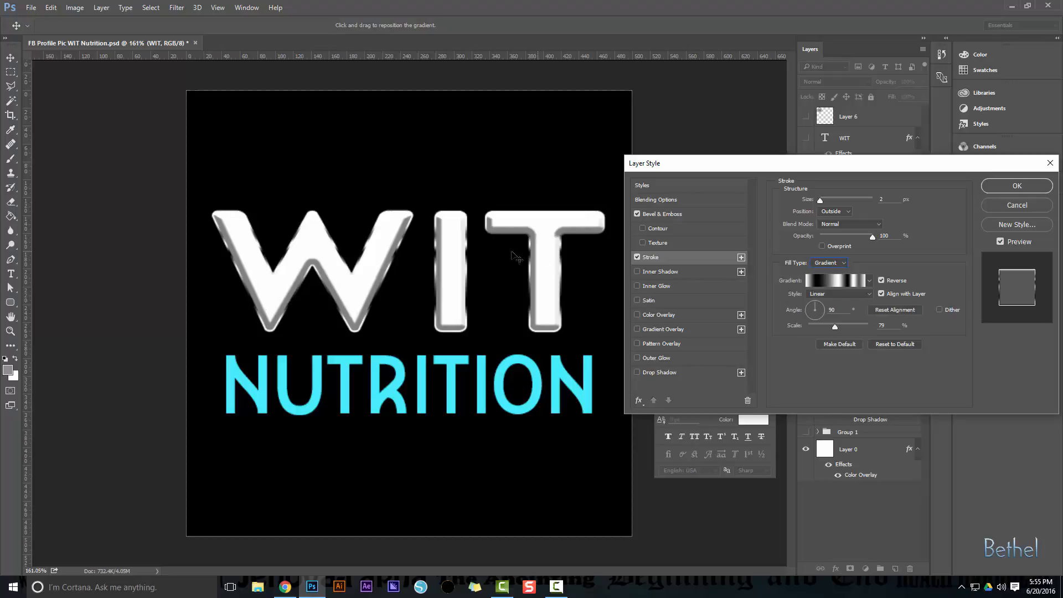
- Load the Black, White preset as the stroke's gradient and move the editor clear of the settings behind it
click(845, 282)
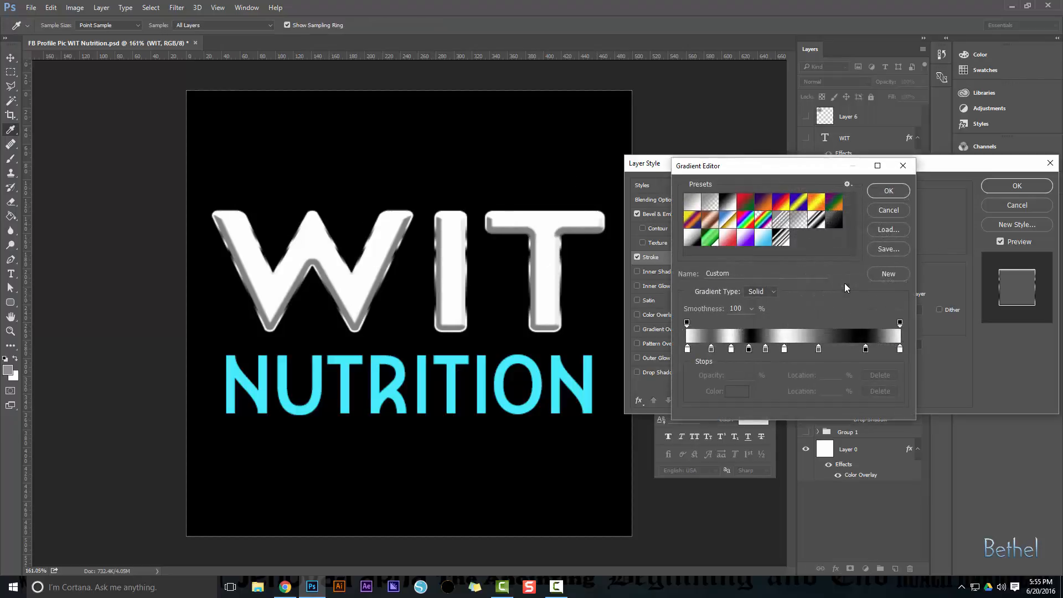
click(728, 204)
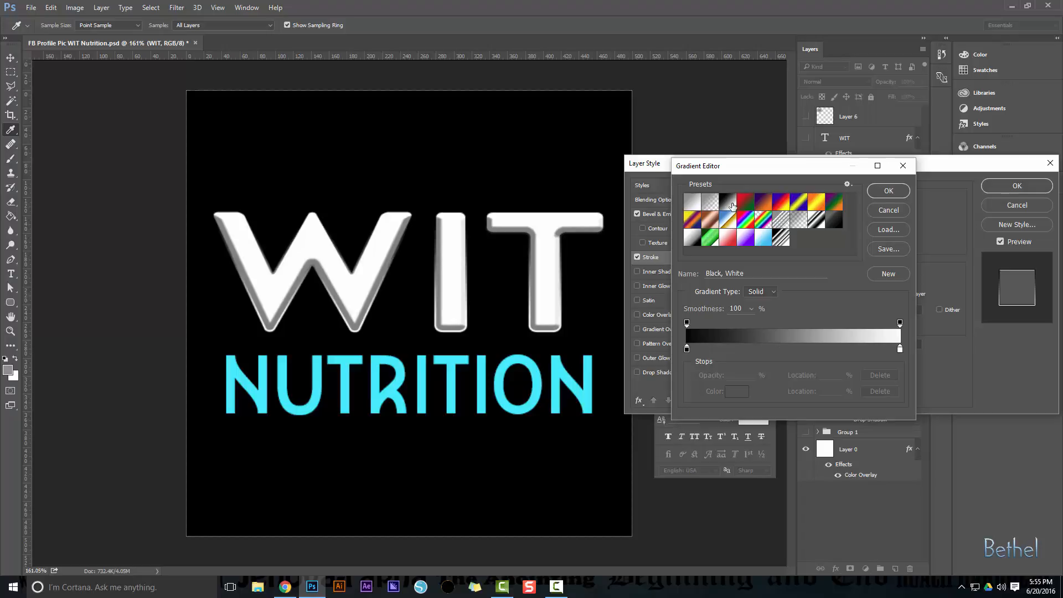
drag(824, 170, 799, 158)
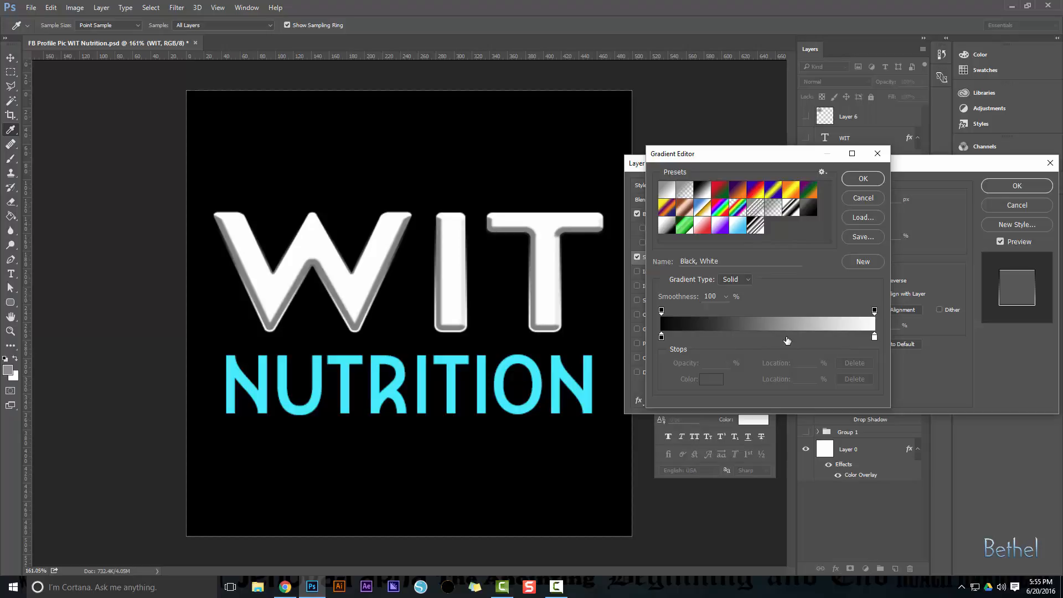
- Add extra black and white color stops along the stroke gradient, including a white one at 9% and a black one at 91%
click(661, 336)
drag(667, 338, 718, 336)
click(696, 336)
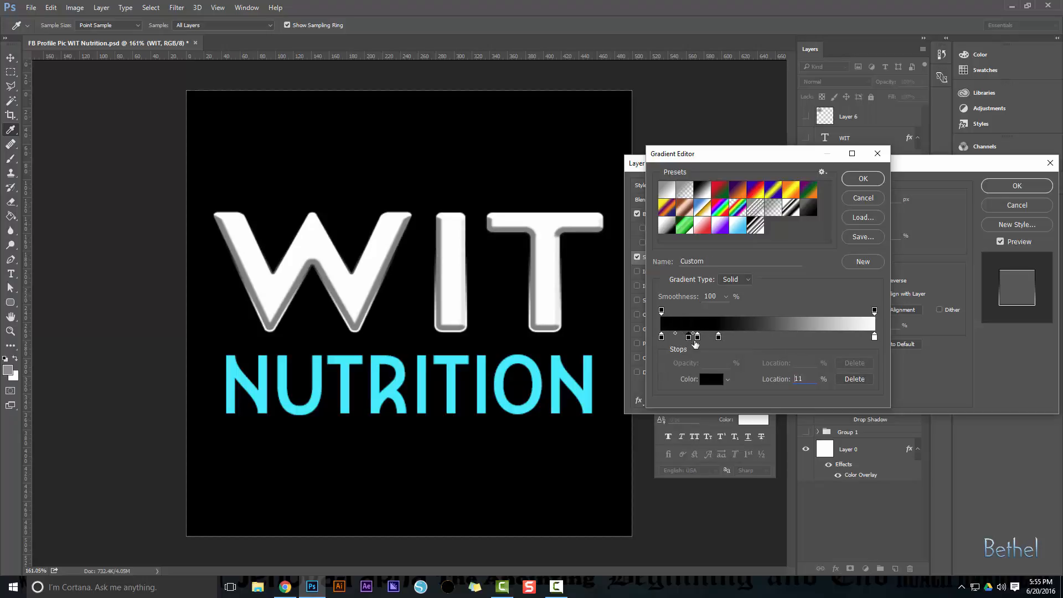
click(732, 336)
click(874, 337)
drag(868, 339, 679, 338)
click(789, 337)
click(829, 337)
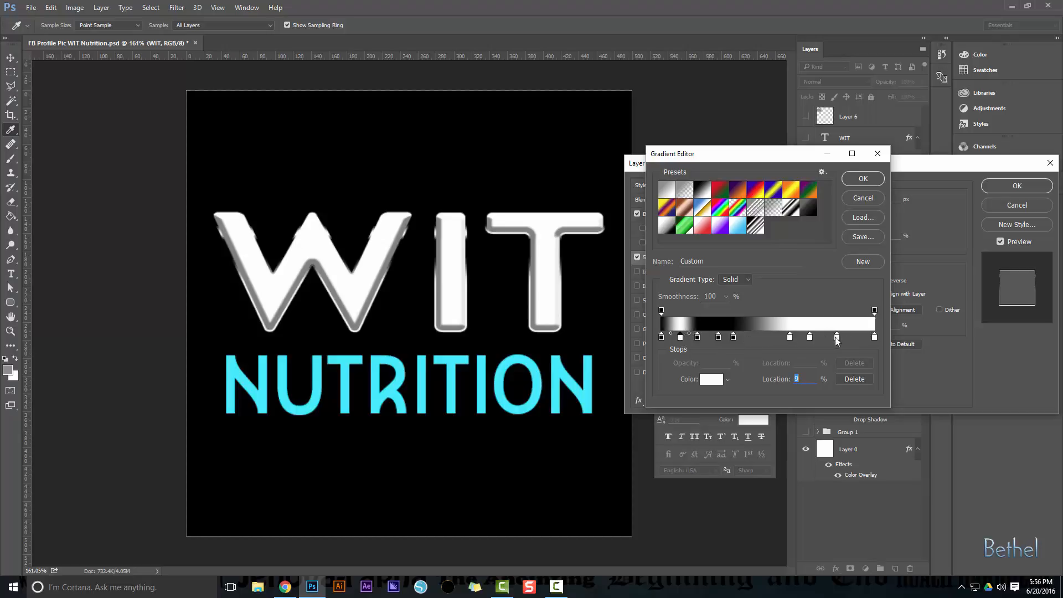
drag(790, 337, 856, 339)
click(732, 337)
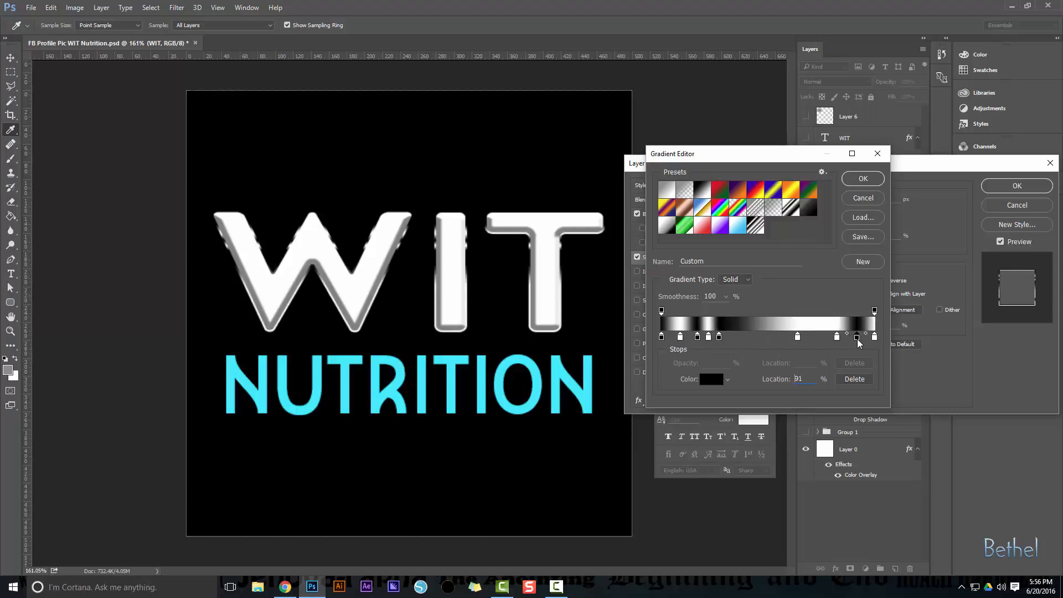
- Add another color stop at 50% of the stroke gradient and color it grey 6a6a6a
click(745, 338)
drag(746, 340, 768, 342)
double_click(769, 342)
click(577, 280)
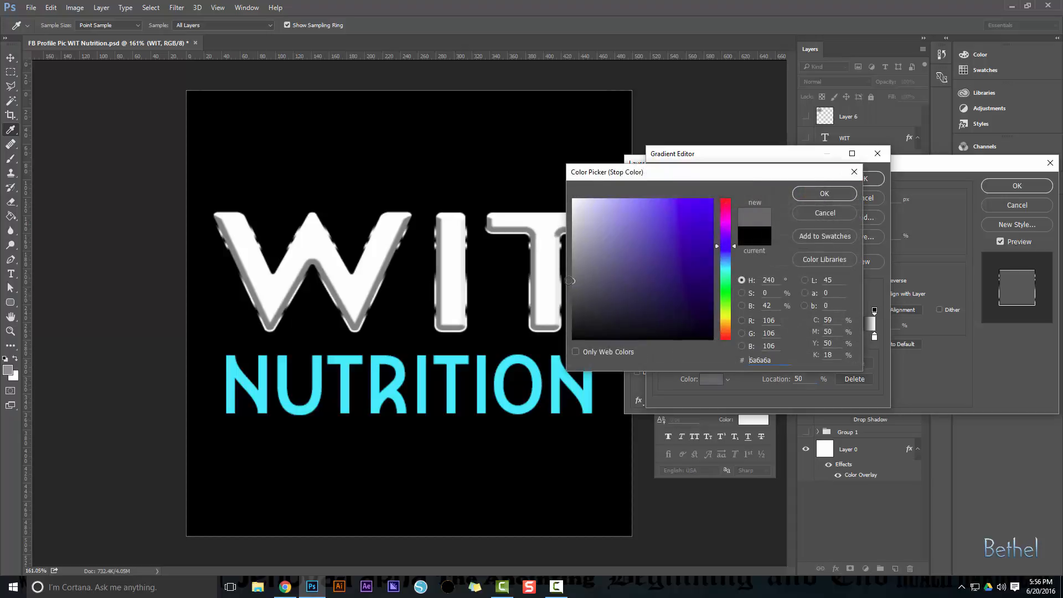
click(823, 194)
- Arrange the gradient stops with white at 8% and 52% and black at 38%, and set the stroke's gradient angle to 90° and scale to 81%
drag(719, 337, 774, 342)
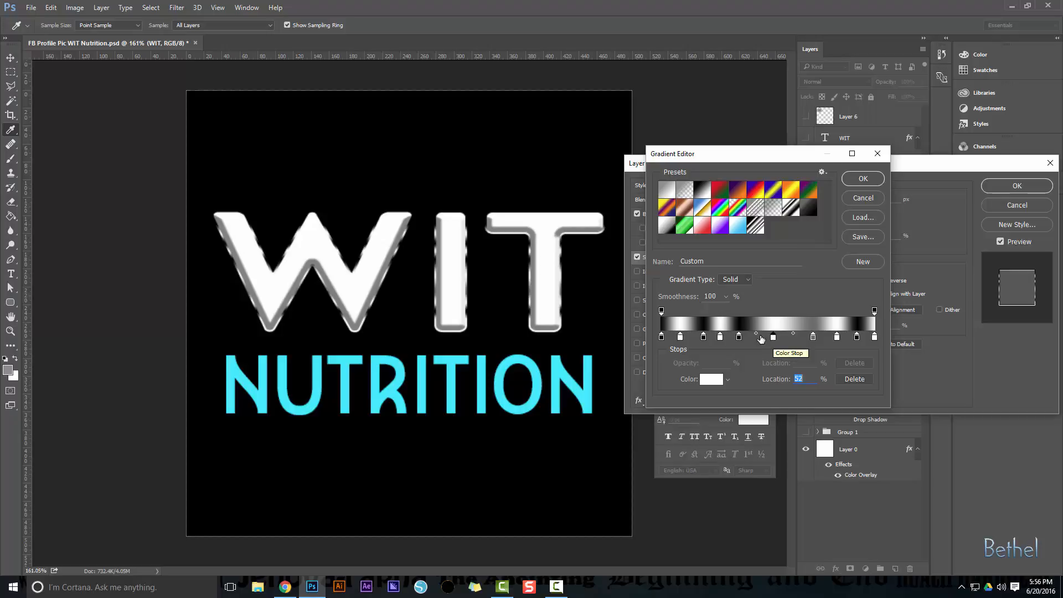
click(722, 338)
drag(738, 338, 744, 344)
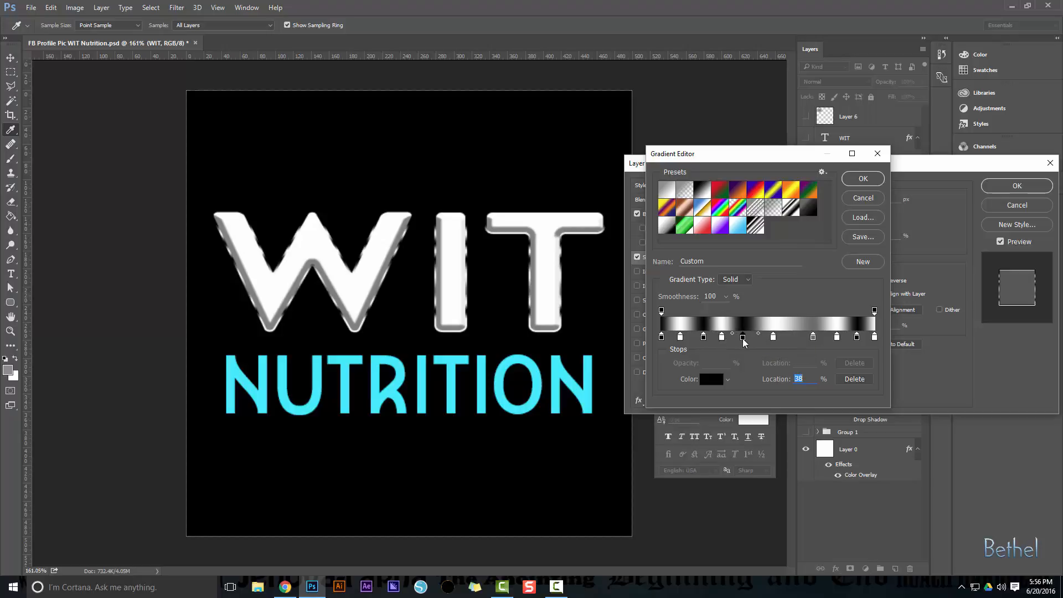
drag(680, 337, 677, 338)
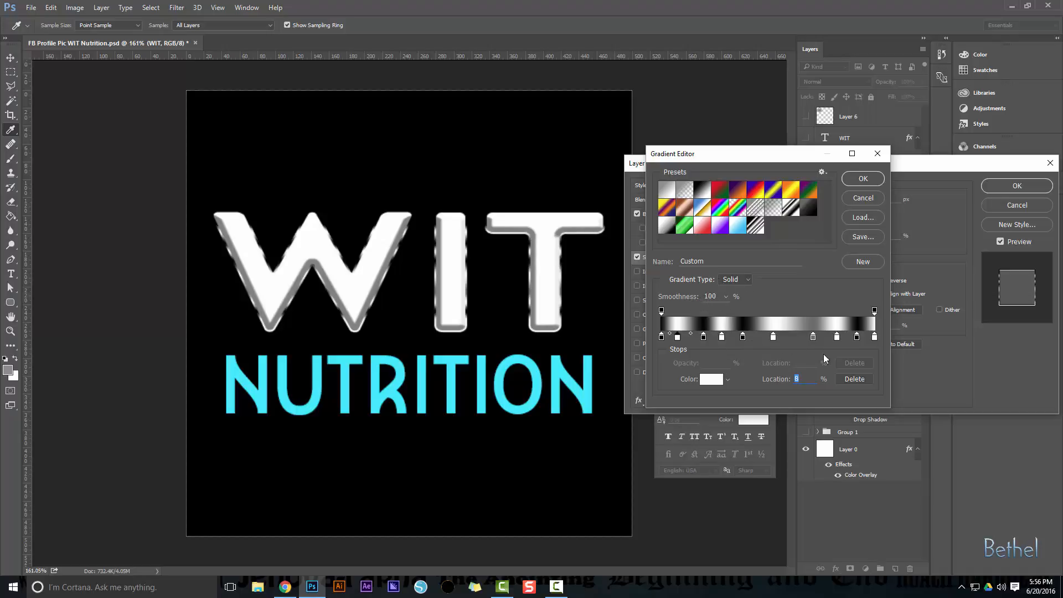
click(863, 180)
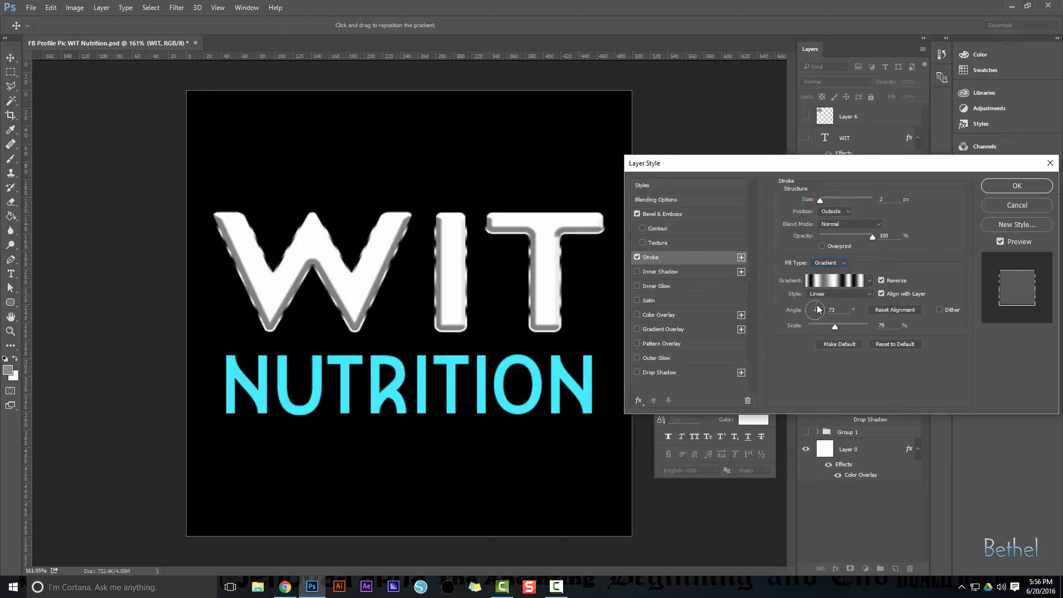
mouse_move(819, 310)
mouse_down()
mouse_move(842, 334)
mouse_move(815, 328)
mouse_move(836, 330)
mouse_up()
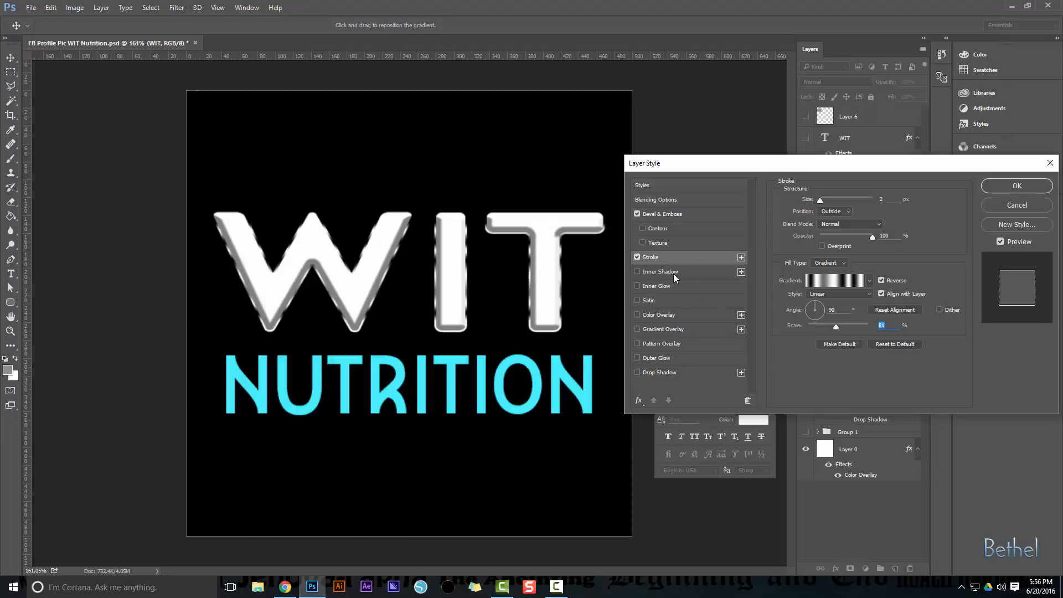
- Try Color Overlay and Gradient Overlay on the WIT text, turn both off, and enable Pattern Overlay
click(669, 314)
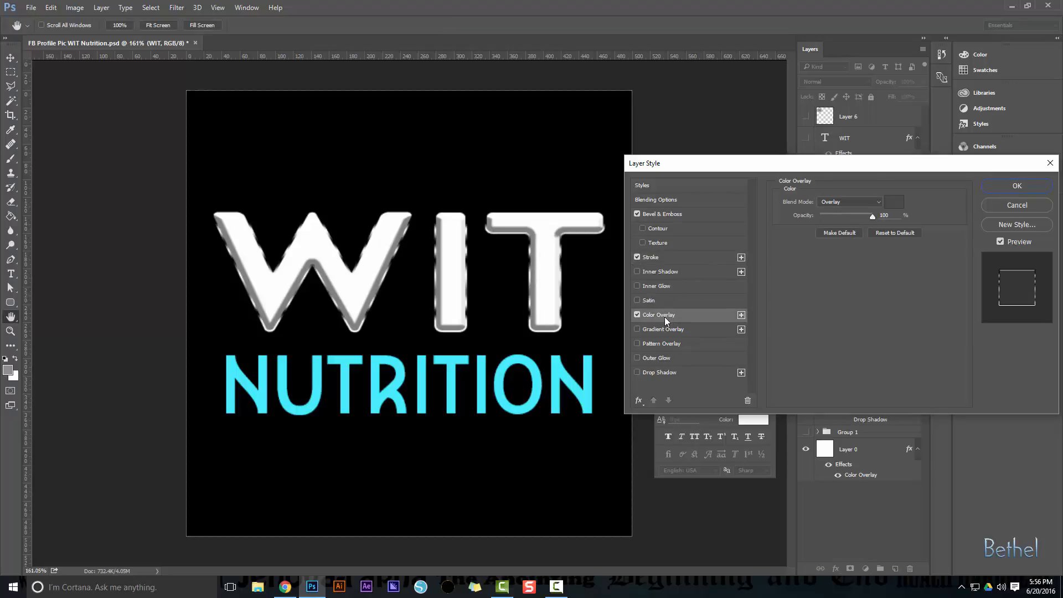
click(637, 329)
click(638, 315)
click(655, 330)
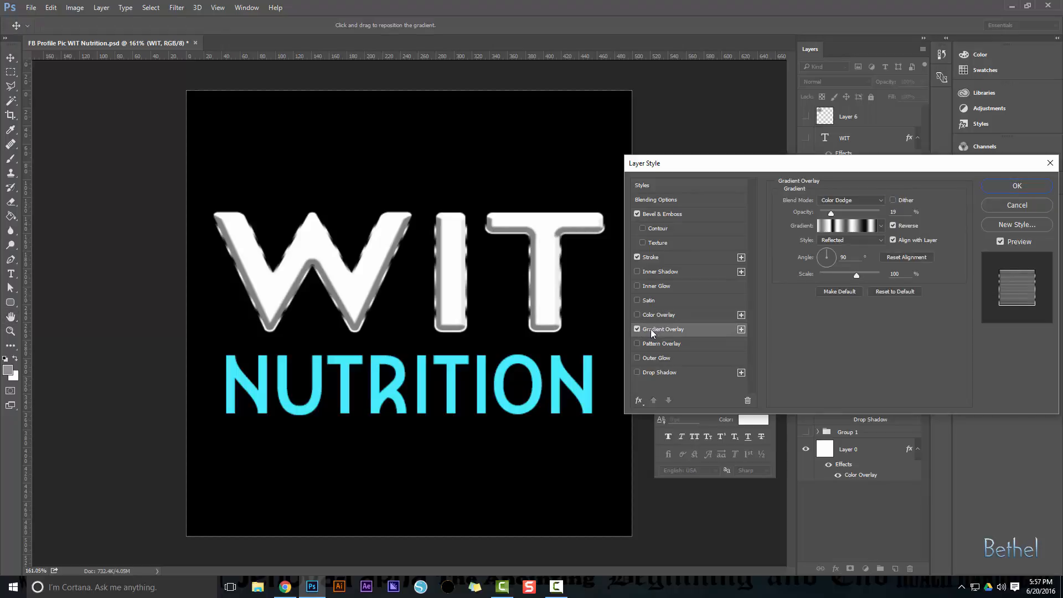
click(645, 344)
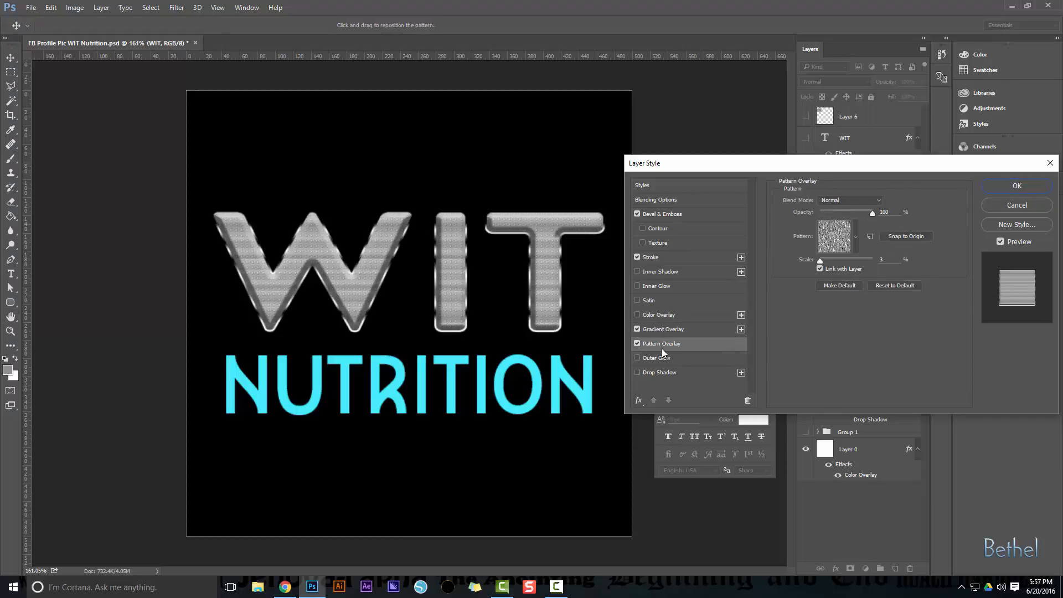
click(637, 329)
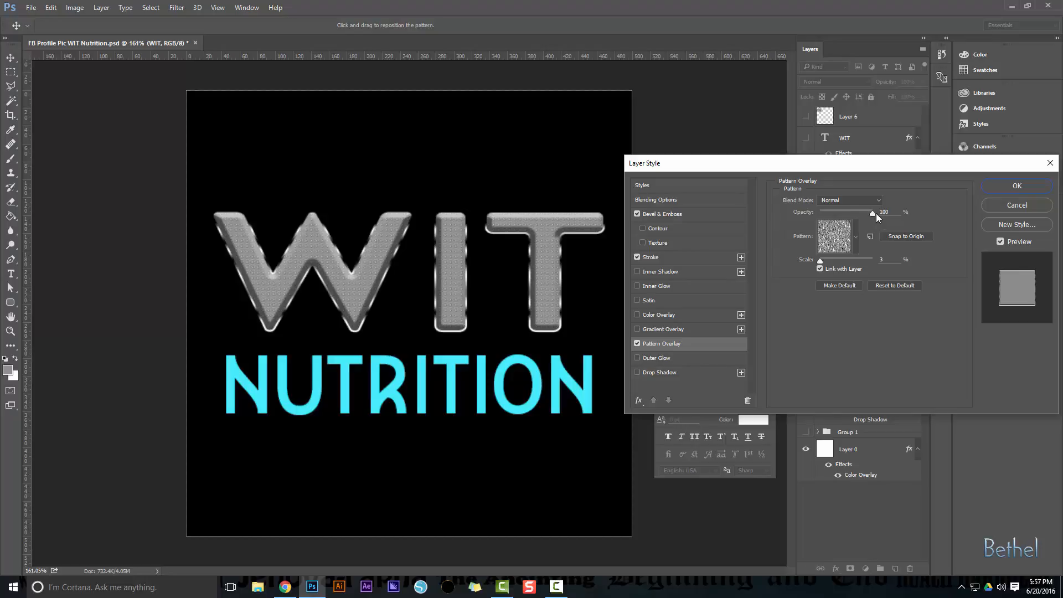
- Try a lower Pattern Overlay opacity, return it to 100%, and replace the pattern presets with the Rock Patterns set
mouse_move(872, 214)
mouse_down()
mouse_move(852, 214)
mouse_move(876, 214)
mouse_up()
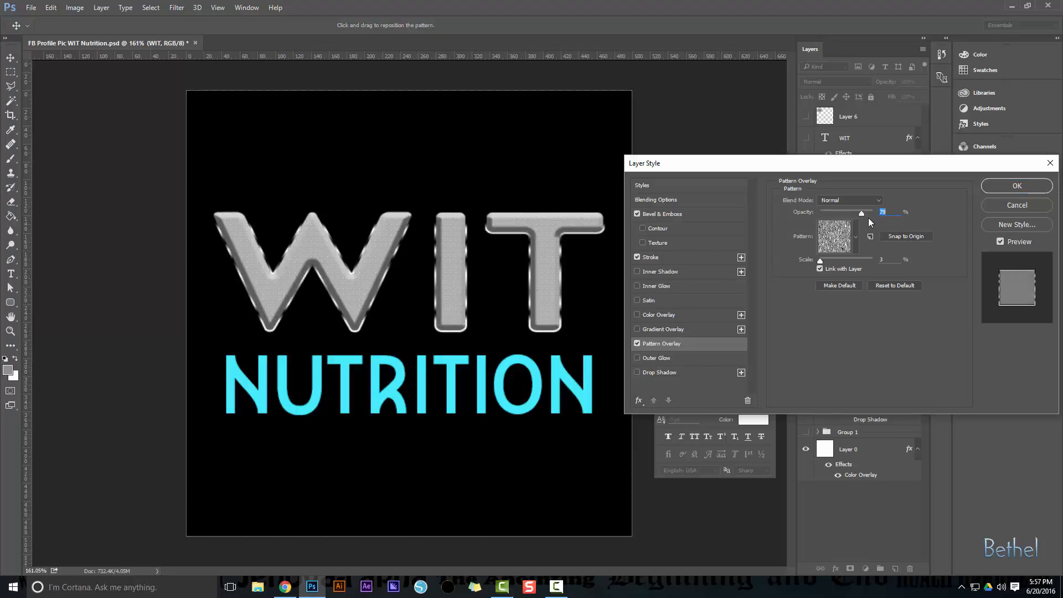
click(855, 239)
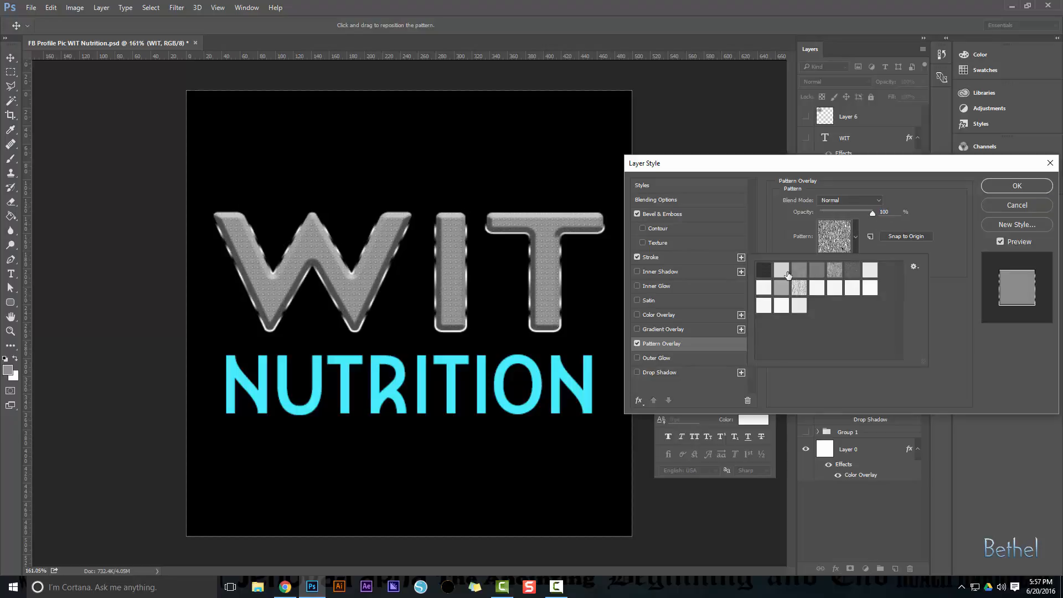
click(856, 238)
click(857, 239)
click(913, 267)
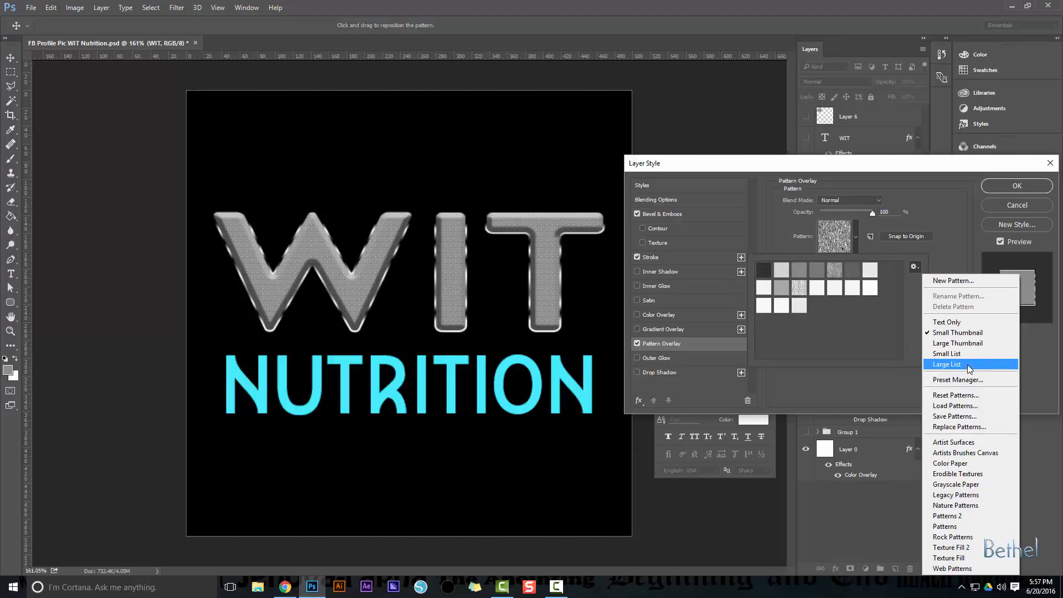
click(953, 537)
click(483, 222)
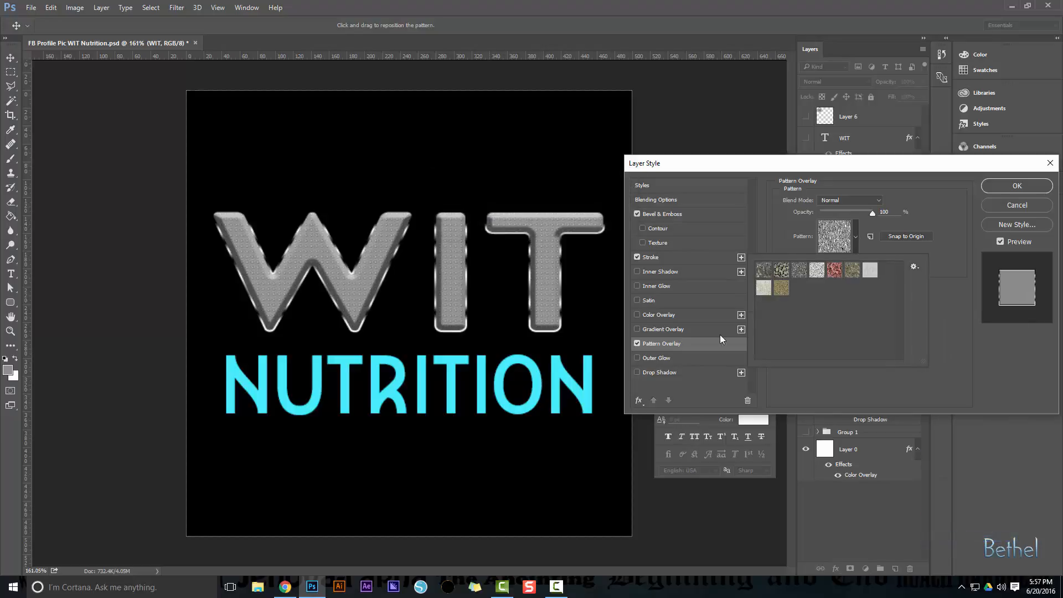
- Compare several rock patterns for the WIT text's Pattern Overlay, apply the first dark grey-green rock, and adjust its scale
click(781, 270)
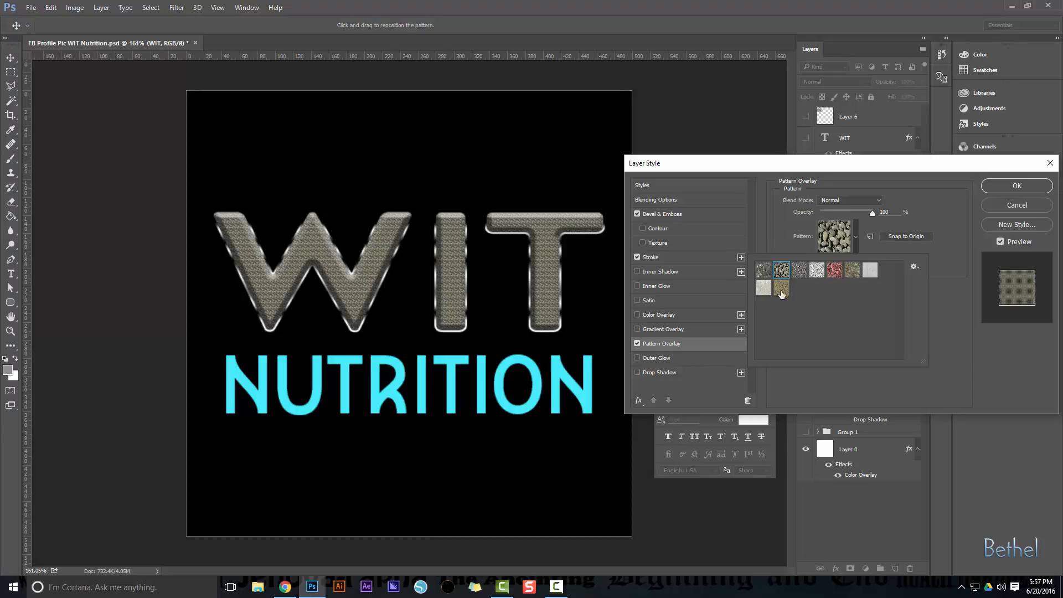
click(803, 277)
click(818, 274)
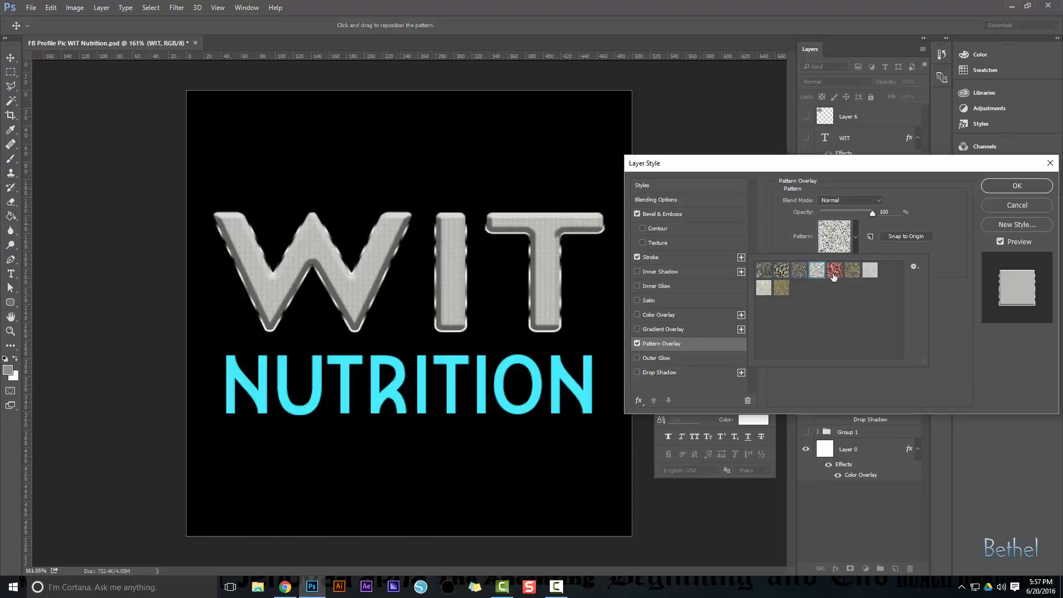
click(838, 275)
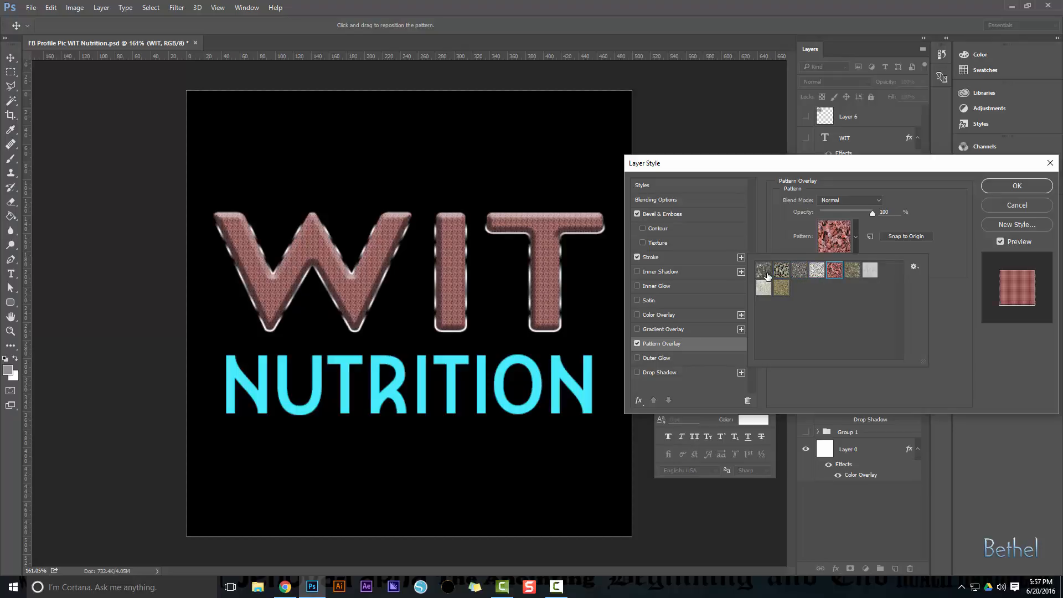
click(766, 276)
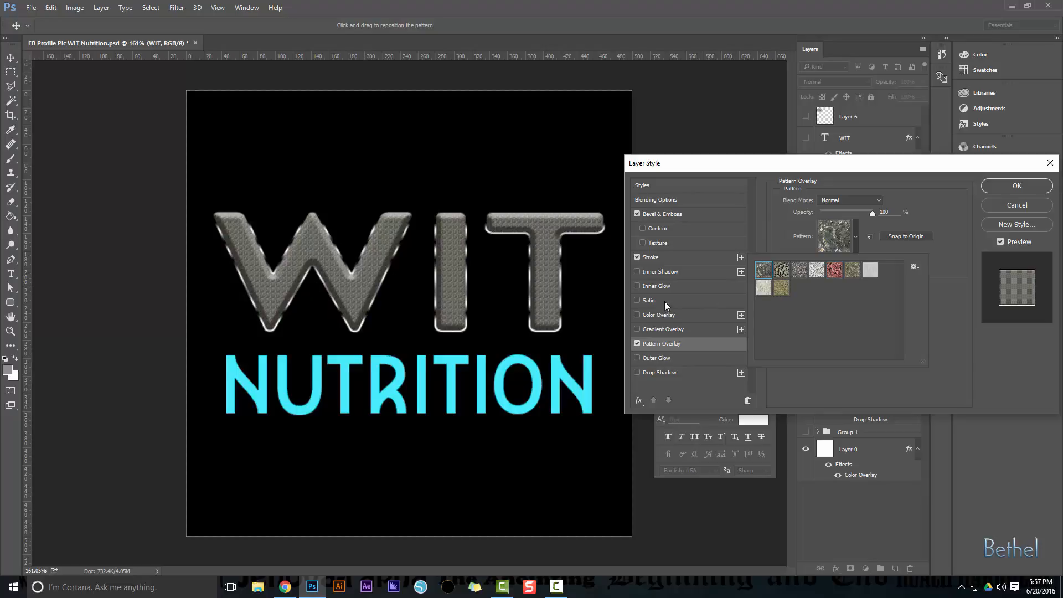
click(856, 237)
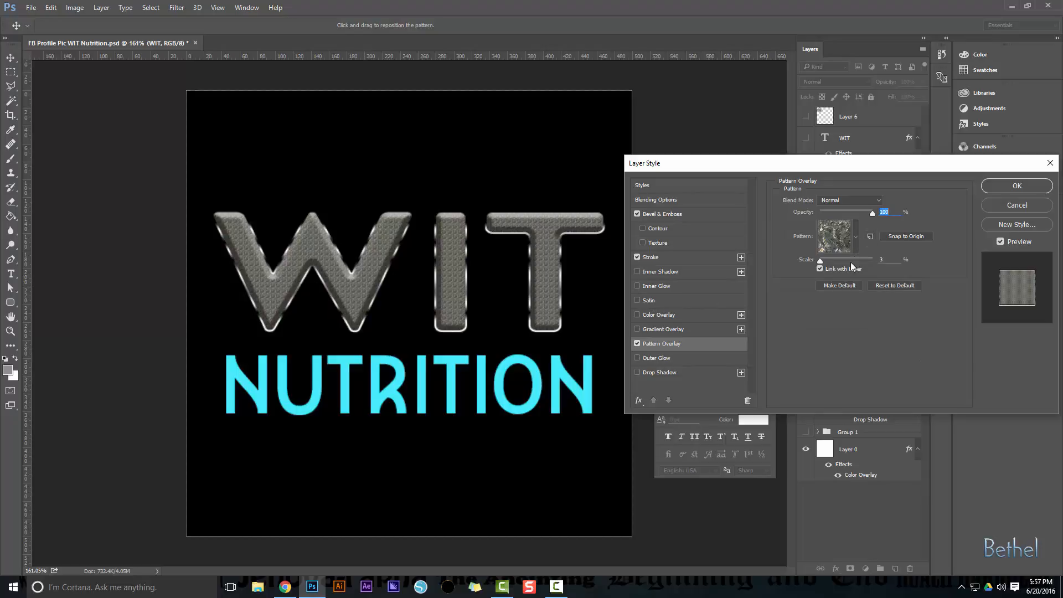
mouse_move(823, 262)
mouse_down()
mouse_move(832, 262)
mouse_move(820, 262)
mouse_up()
- Enable Gradient Overlay on the WIT text, try the Transparent Rainbow, Red, Green and custom green presets, and apply the white-to-blue gradient
click(667, 331)
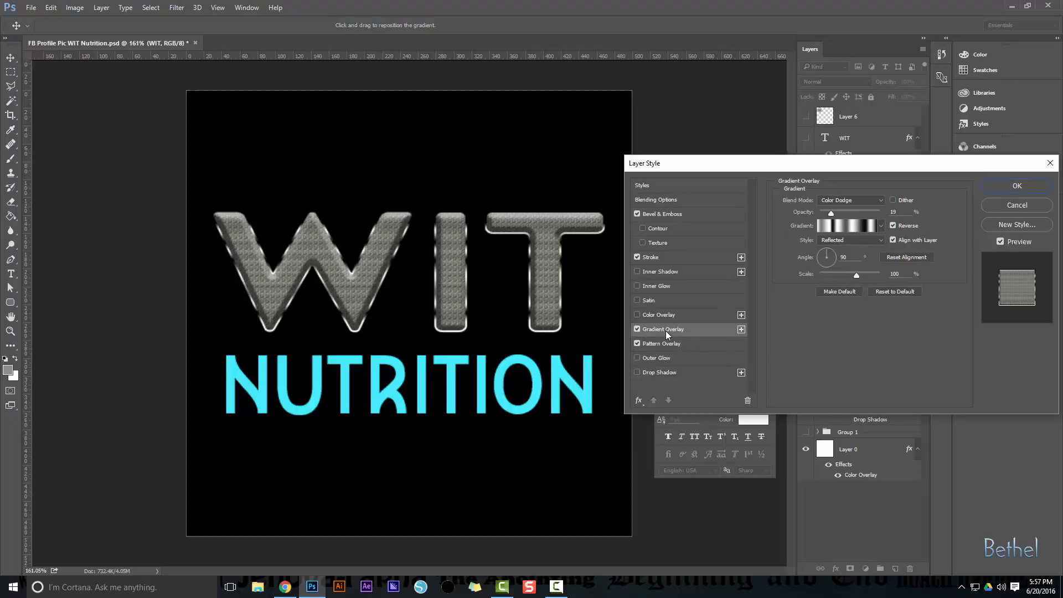
click(874, 225)
click(739, 209)
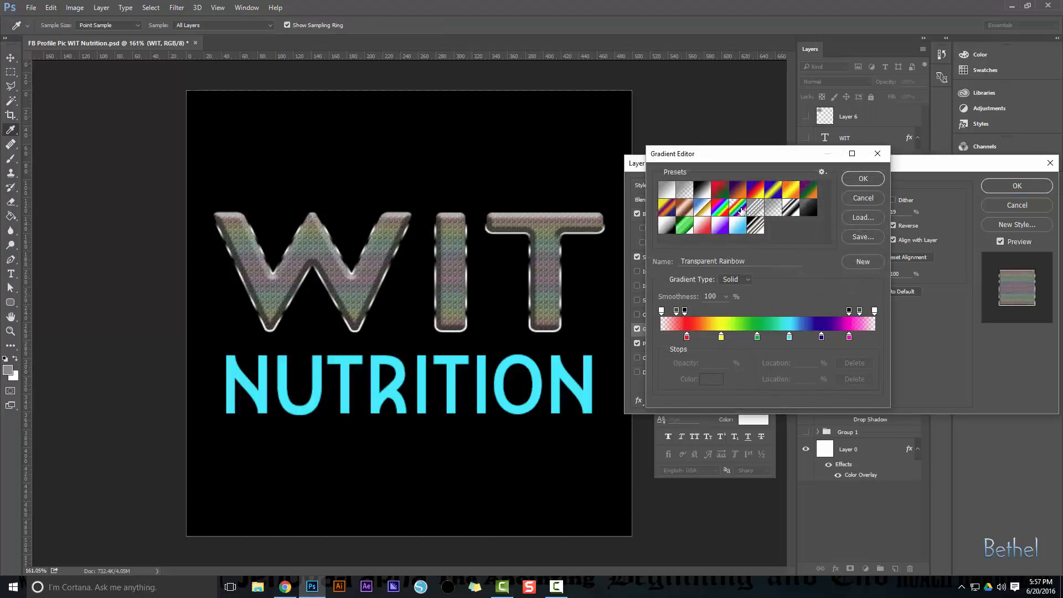
click(723, 190)
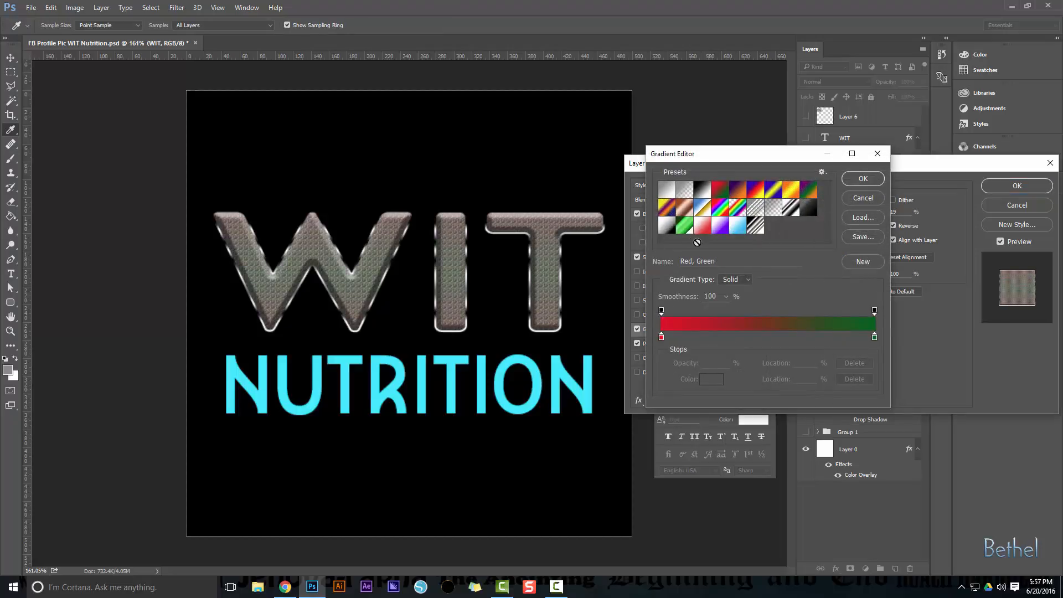
click(686, 230)
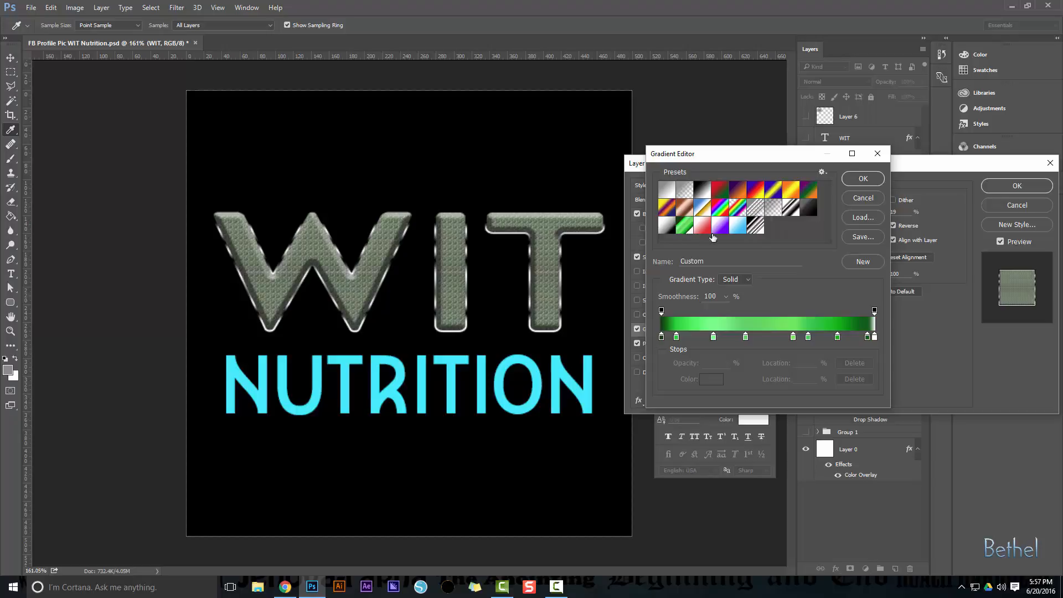
click(738, 229)
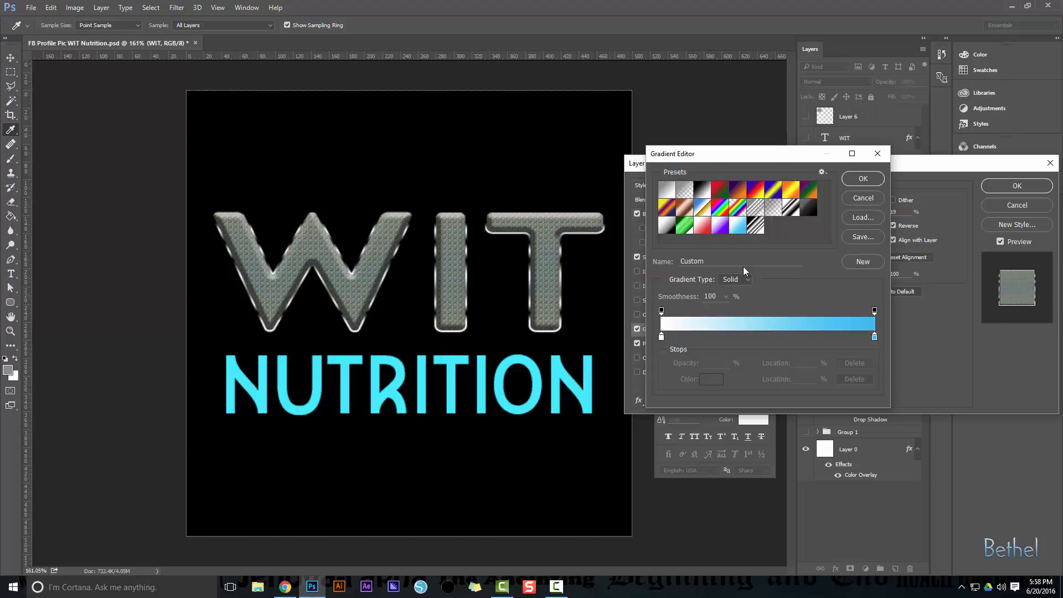
click(874, 337)
click(864, 181)
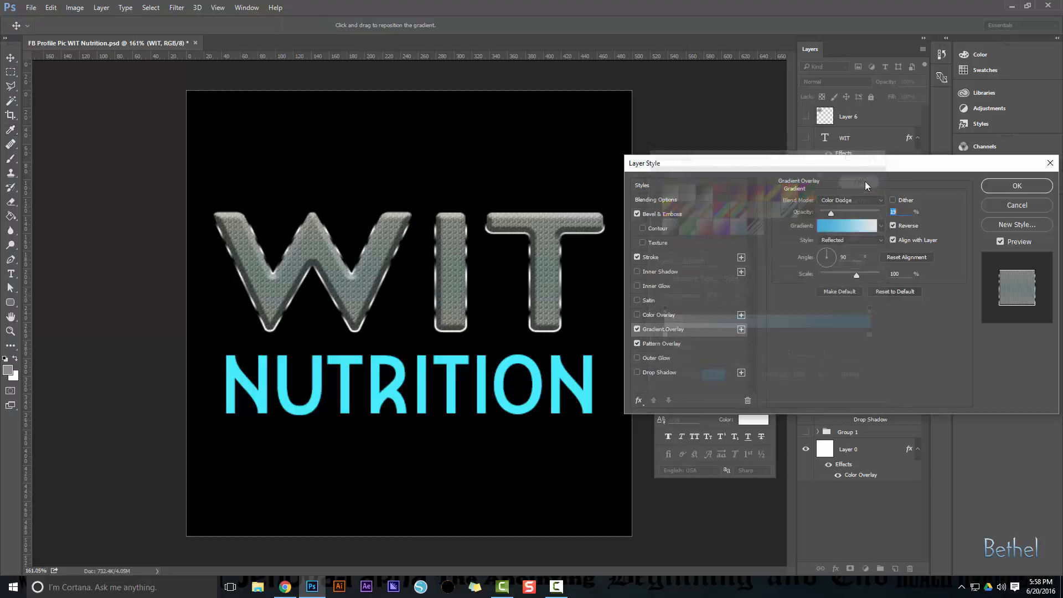
- Set the WIT text's Gradient Overlay to 47% opacity and Linear style
drag(831, 213, 850, 213)
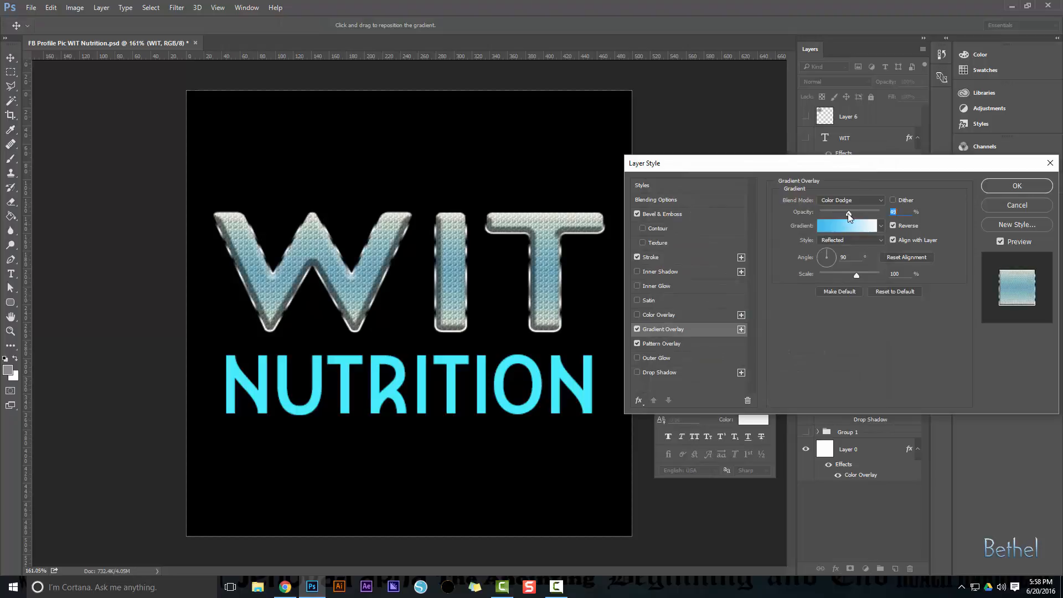
click(841, 241)
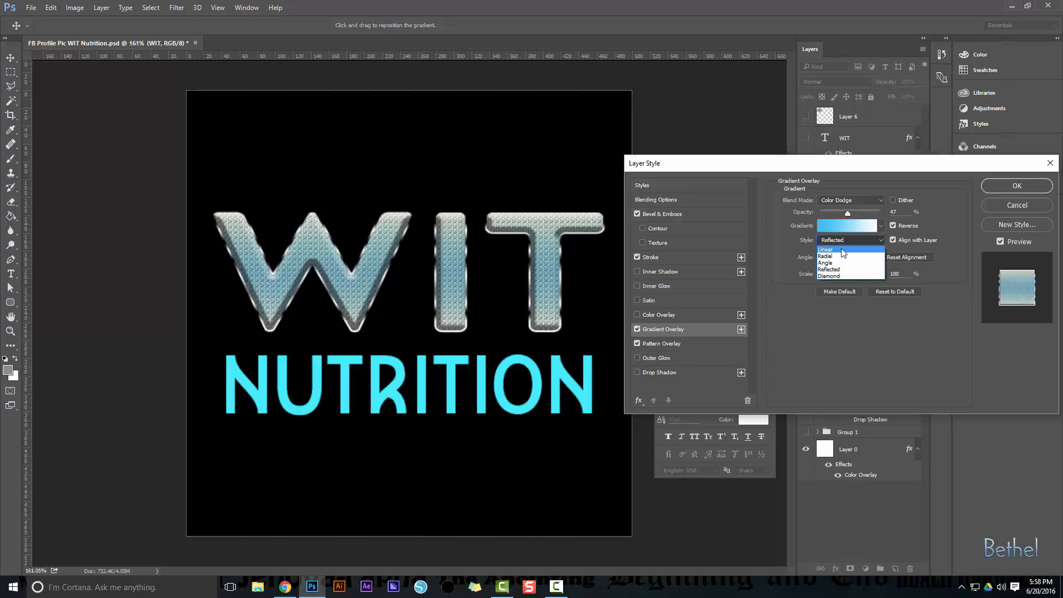
click(843, 250)
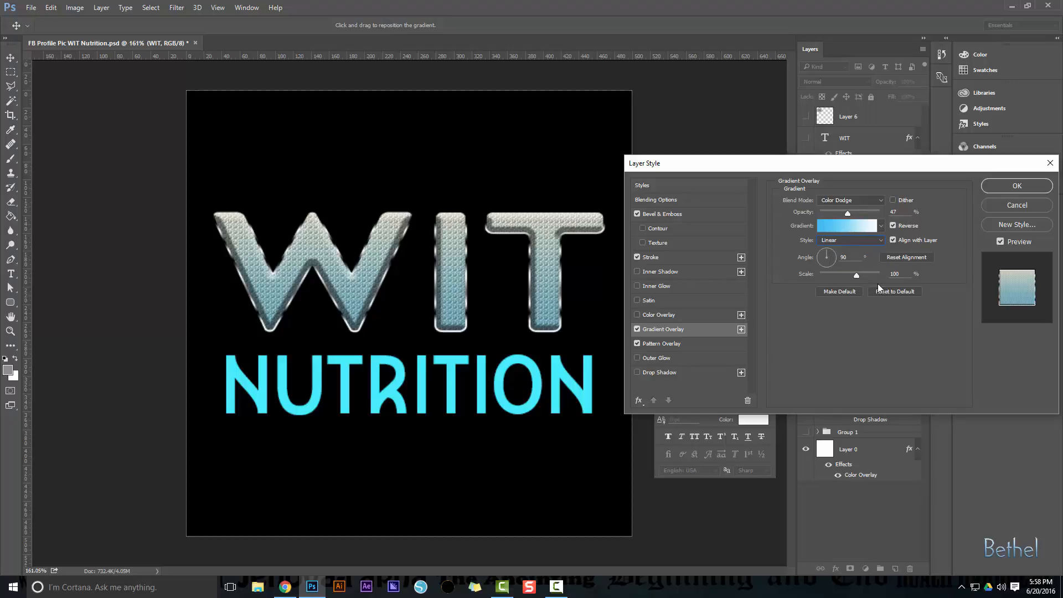
- Try the gradient overlay with Reverse off and at a diagonal angle, restoring Reverse and the 90° angle
click(893, 227)
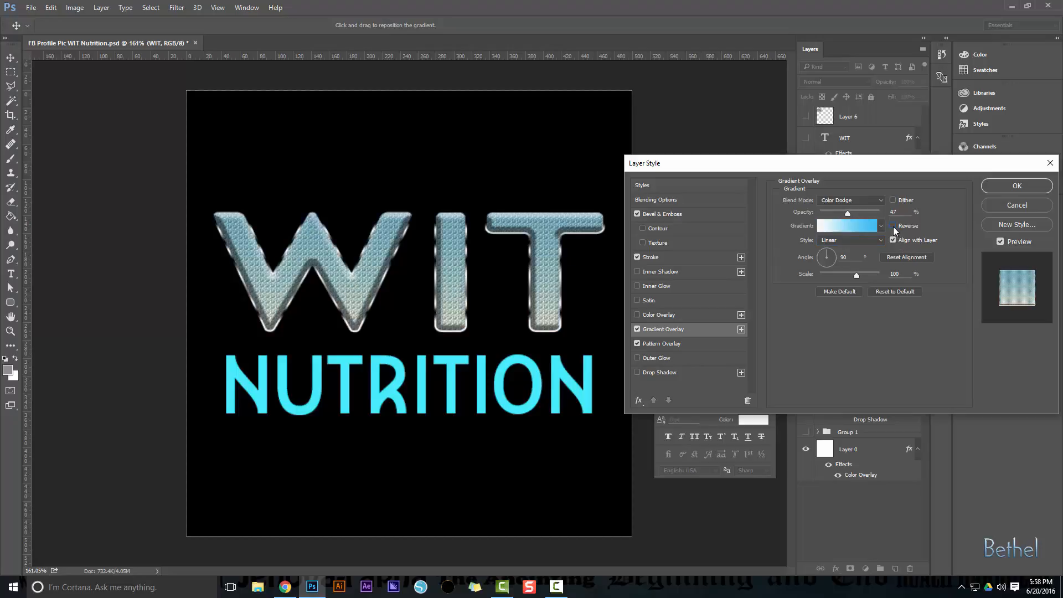
click(894, 227)
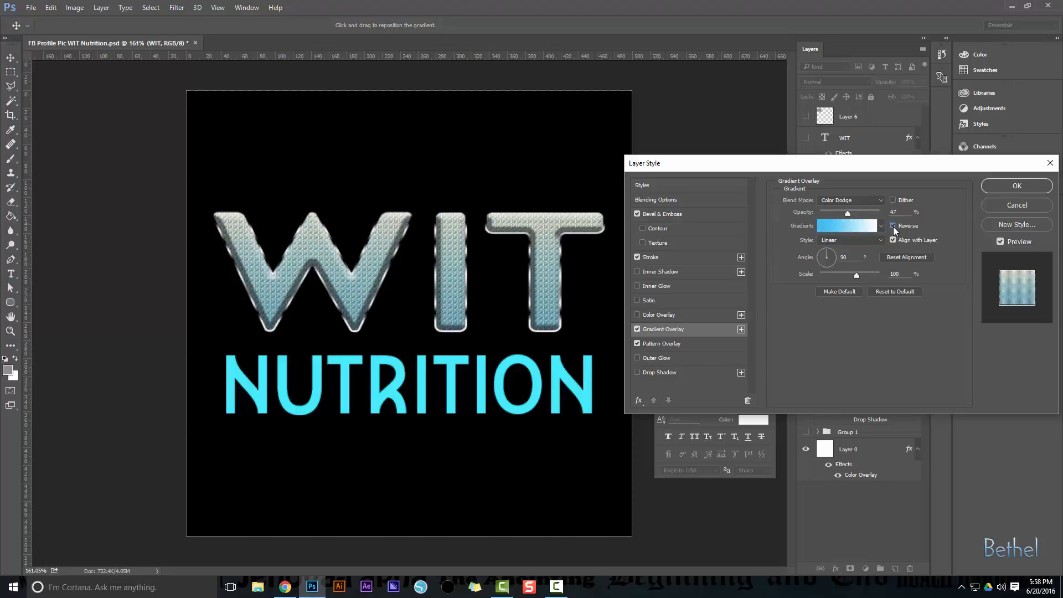
click(893, 227)
click(894, 227)
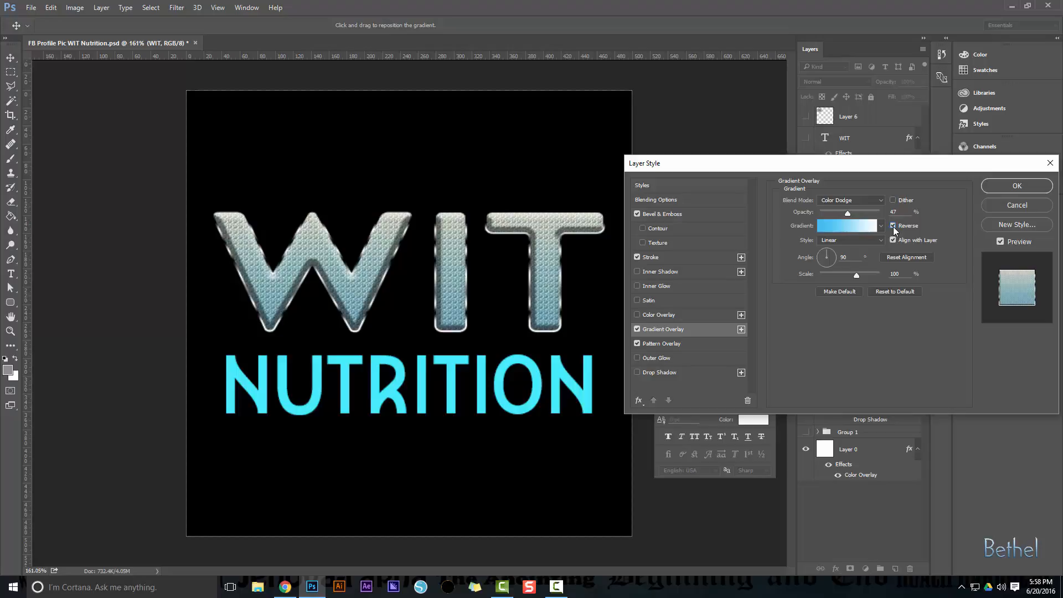
click(835, 253)
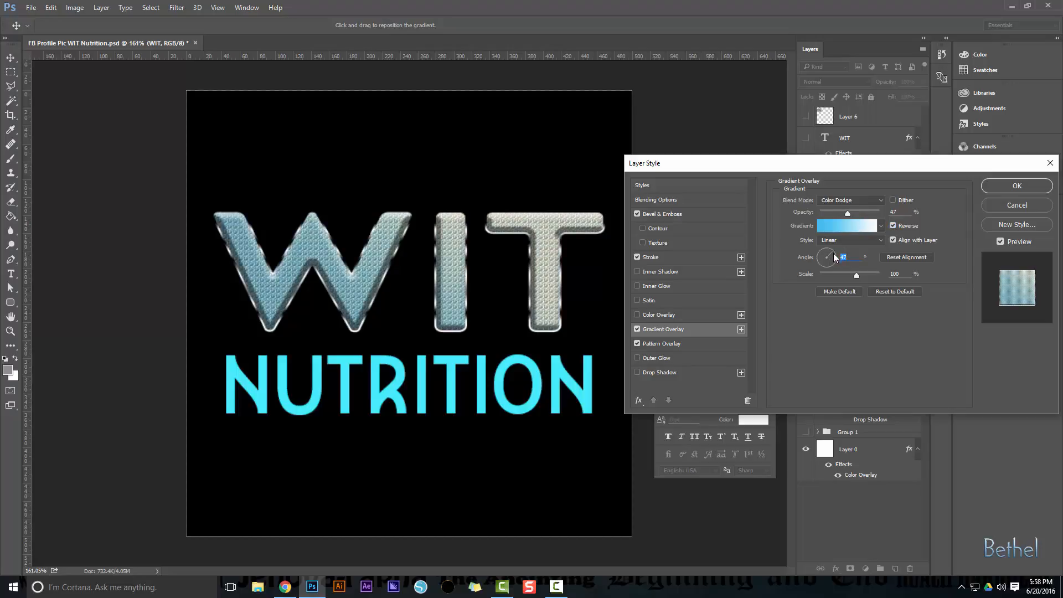
text(50)
click(828, 254)
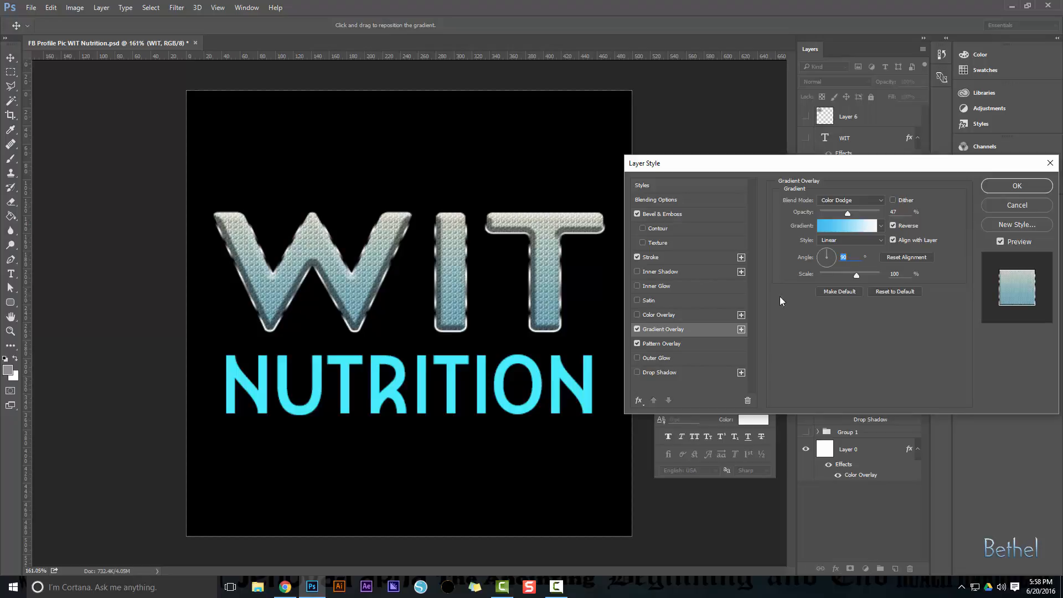
- Enable Color Overlay on the WIT text, try the Normal blend mode, and set it back to Overlay
click(654, 315)
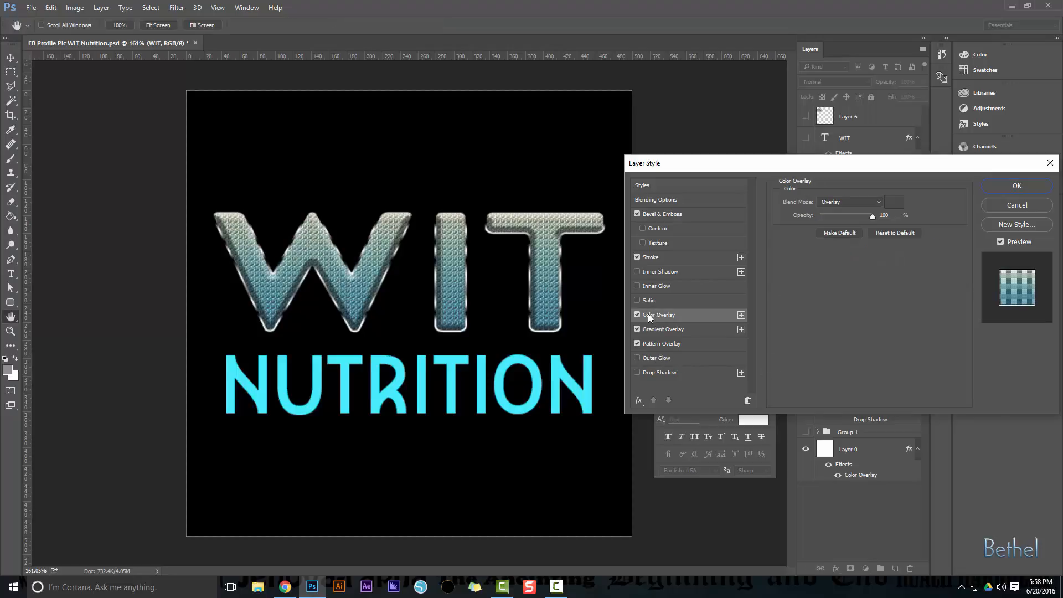
click(839, 204)
click(845, 215)
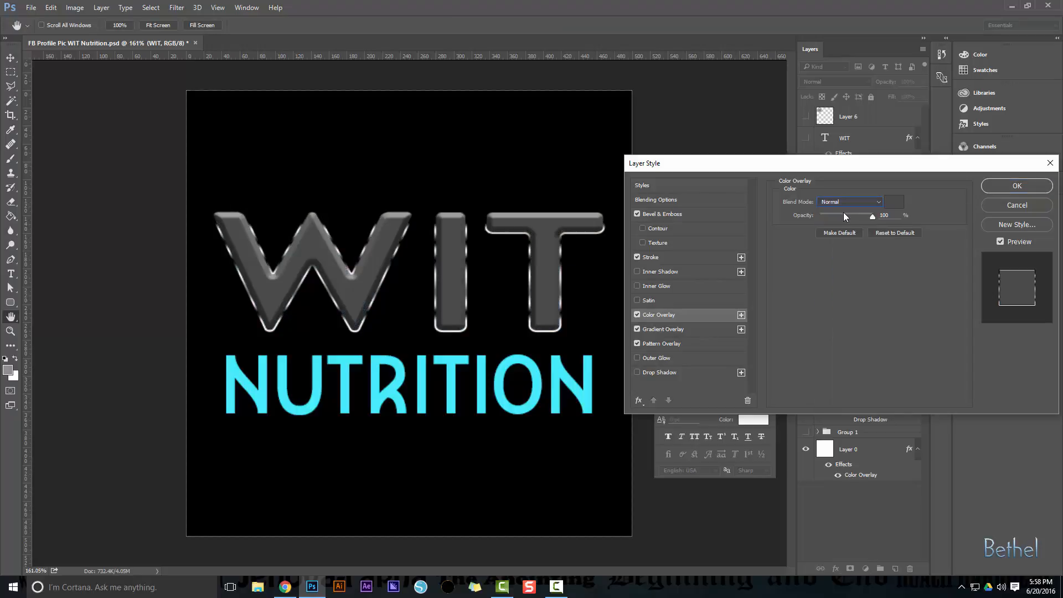
click(845, 206)
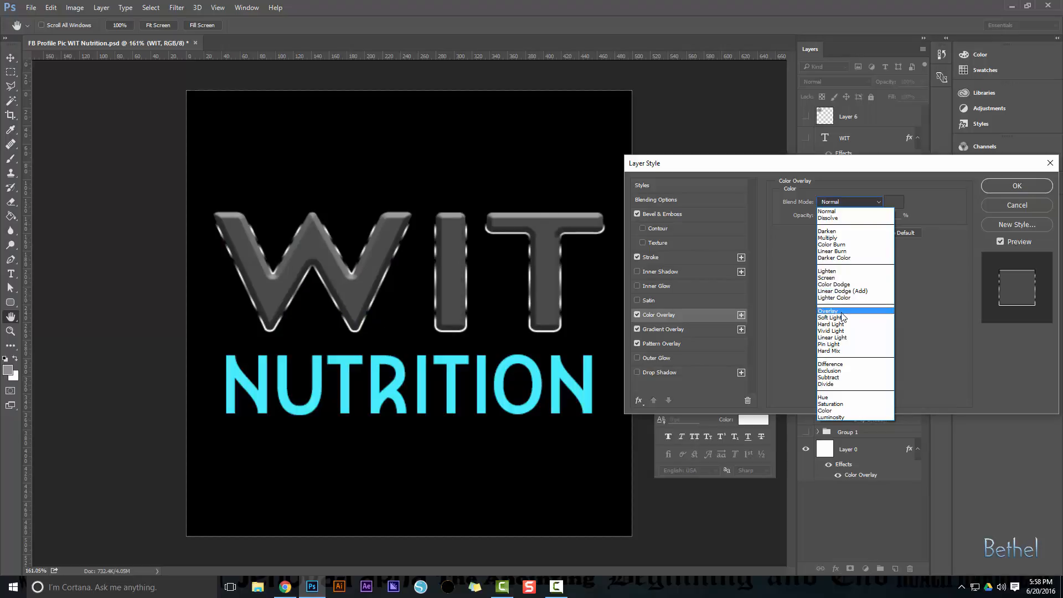
click(830, 311)
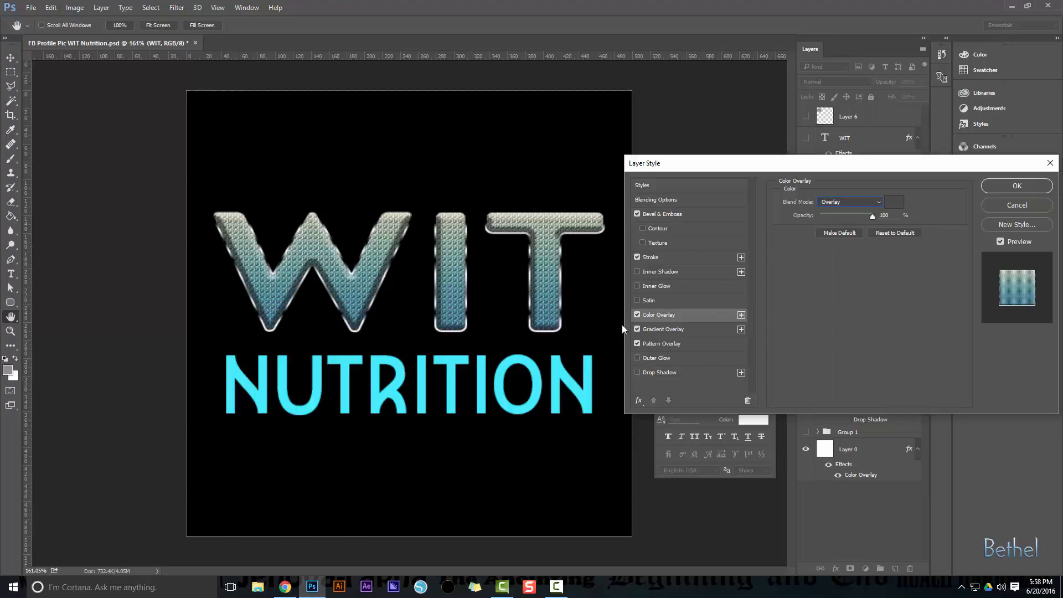
- Compare the WIT text with and without Color Overlay, adjust the overlay's opacity, and apply the layer styles
click(637, 315)
click(637, 314)
click(637, 315)
click(637, 314)
mouse_move(873, 216)
mouse_down()
mouse_move(830, 221)
mouse_move(853, 224)
mouse_up()
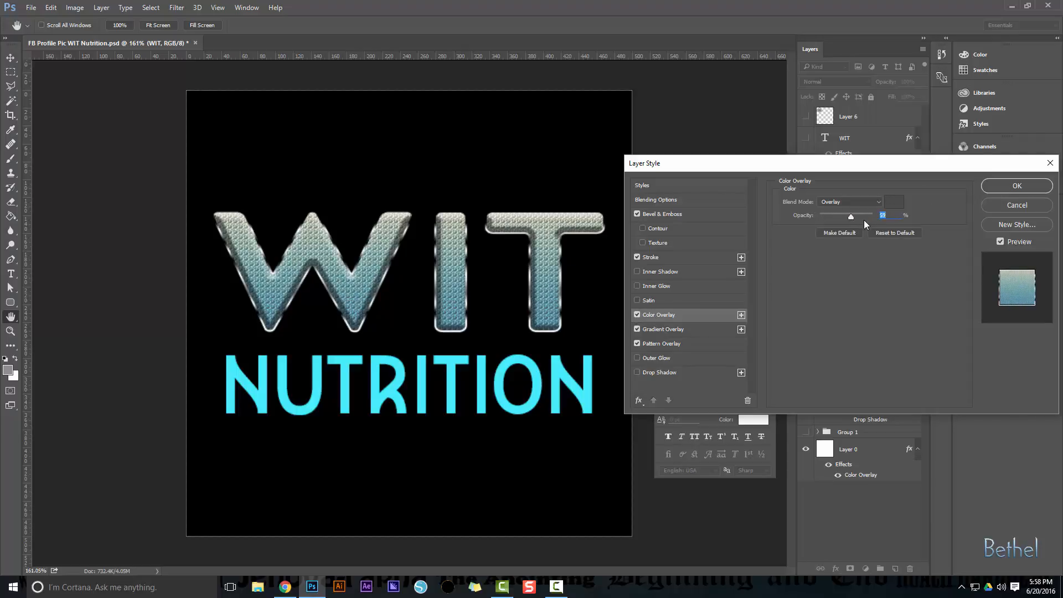
click(637, 316)
click(637, 315)
click(996, 187)
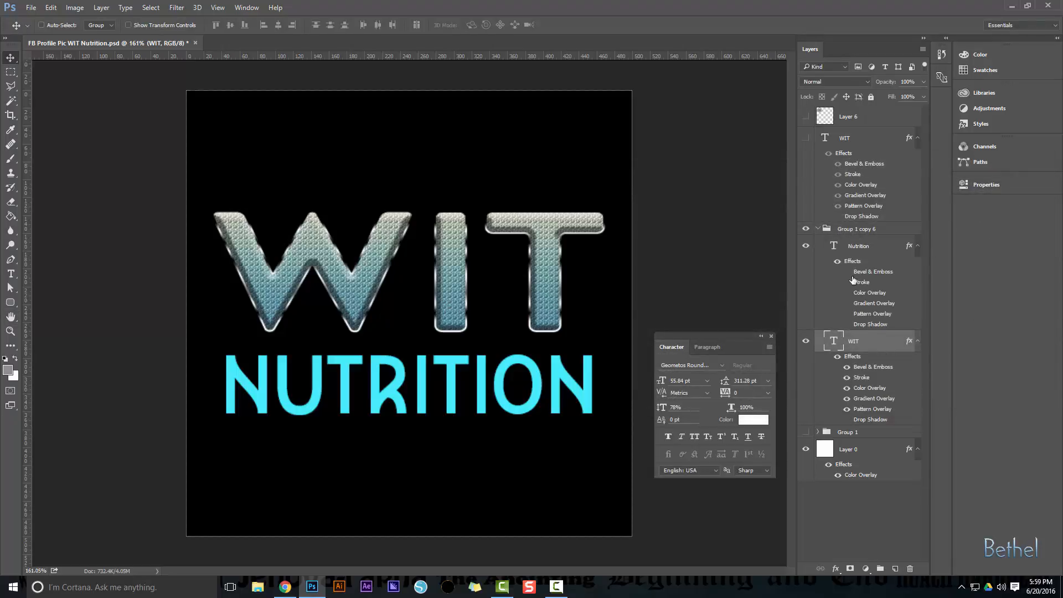
- Turn on Bevel & Emboss, Color Overlay, Gradient Overlay and Pattern Overlay for the Nutrition text, leaving its Stroke hidden
click(846, 271)
click(846, 281)
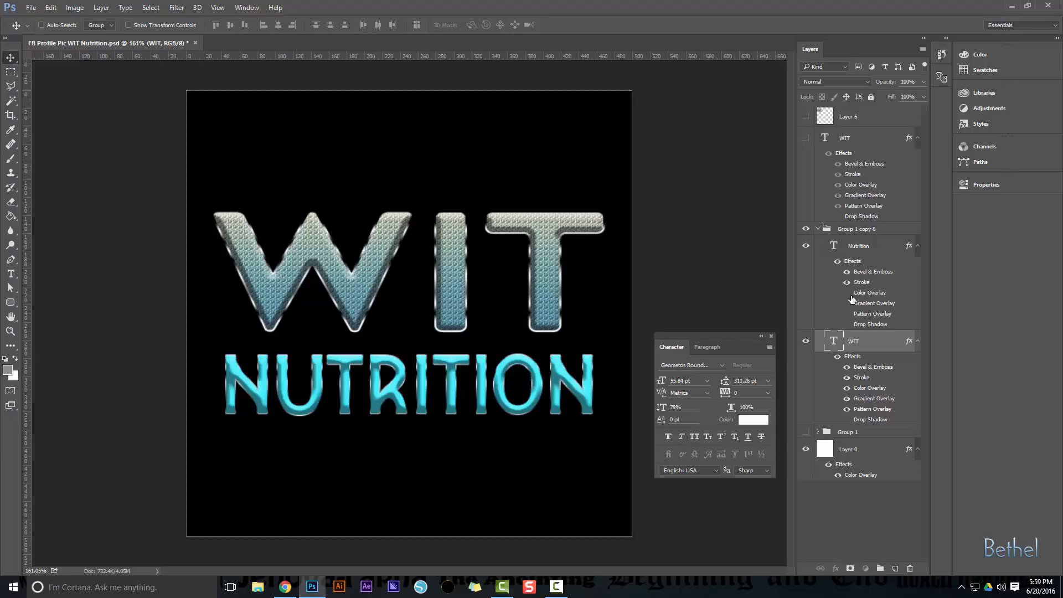
click(851, 309)
click(846, 292)
click(847, 303)
click(846, 313)
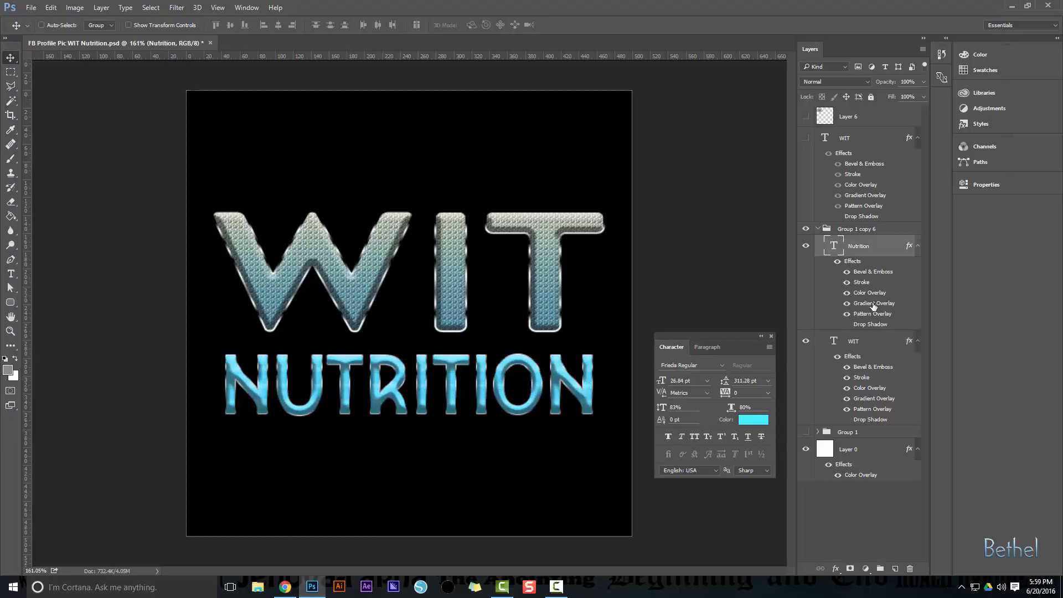
click(846, 283)
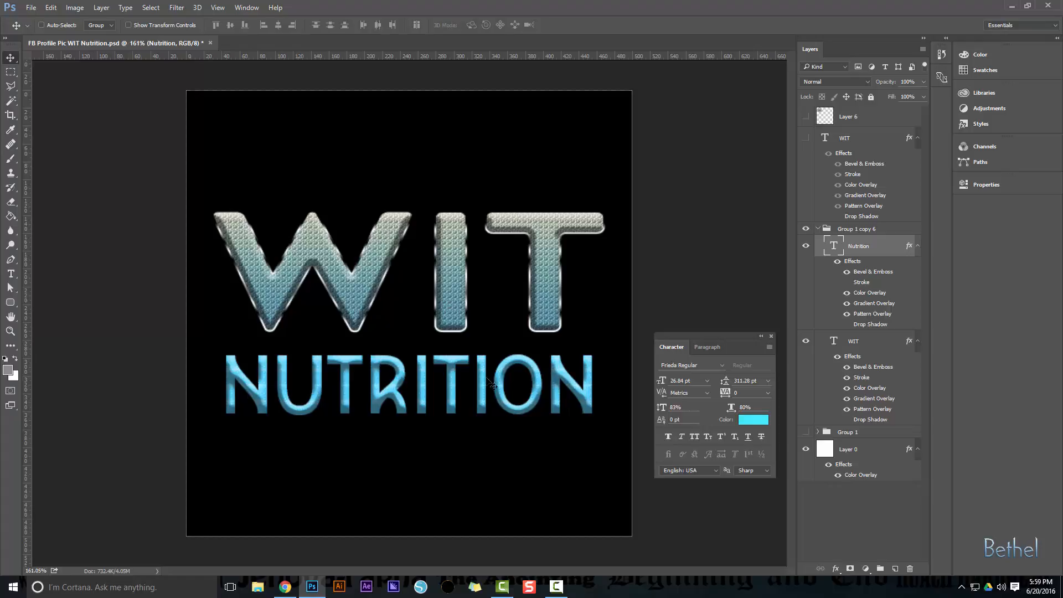
- Change the WIT text's Gradient Overlay to the Metallic preset
click(853, 342)
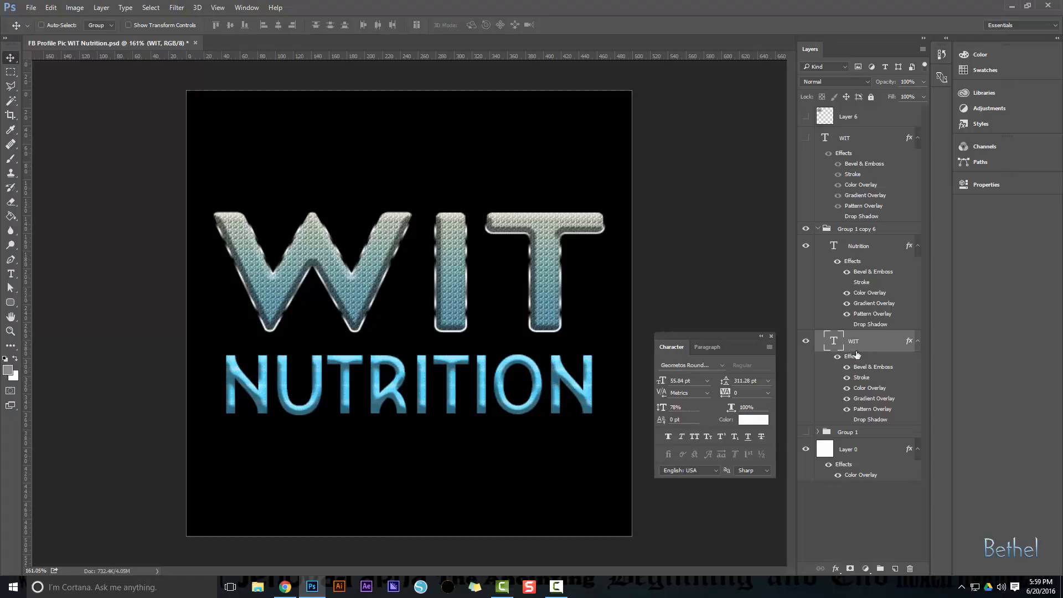
double_click(865, 399)
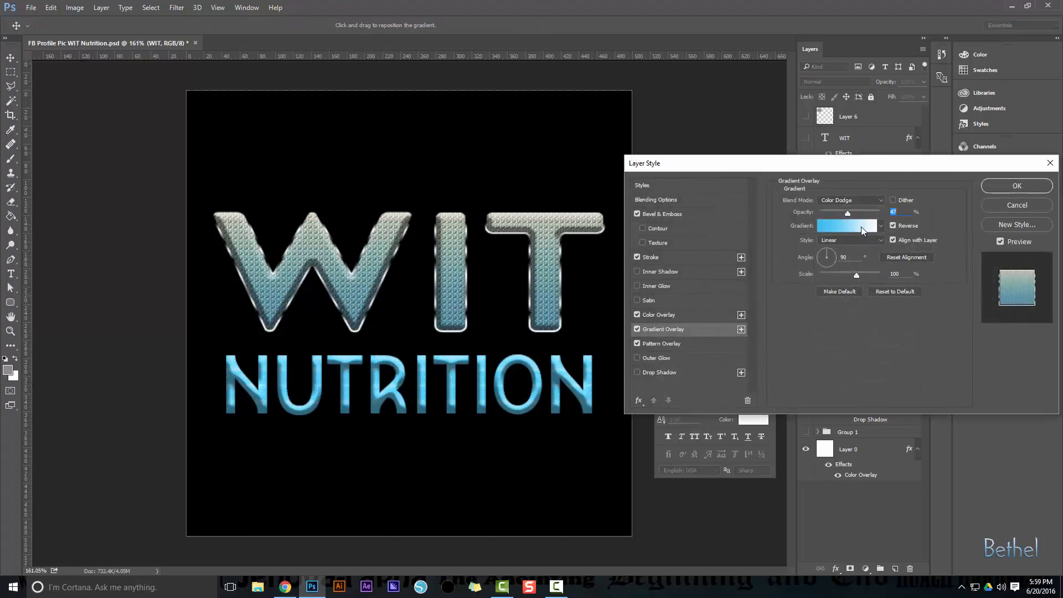
click(861, 227)
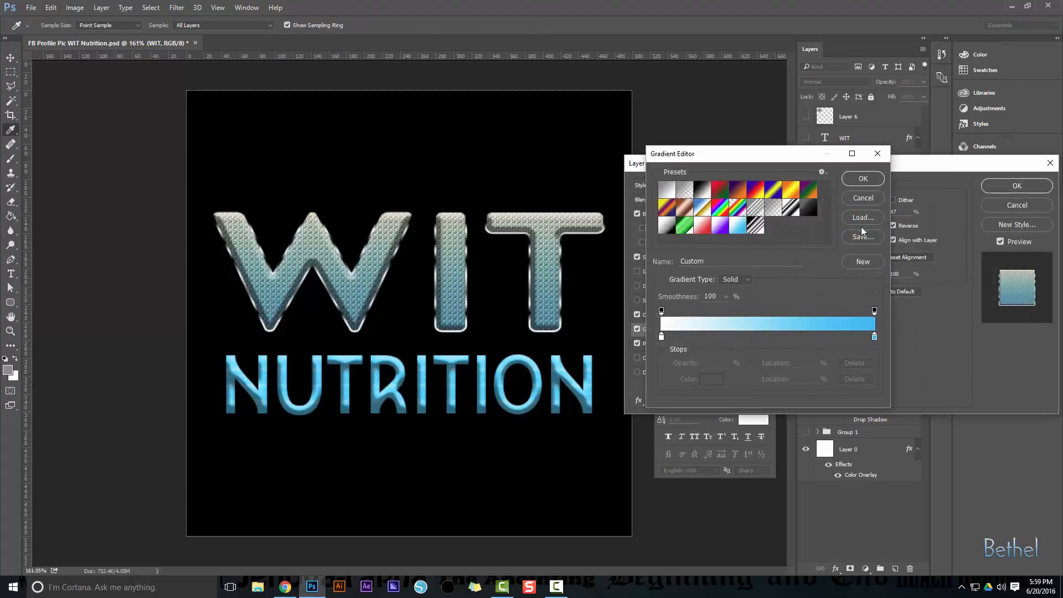
click(755, 226)
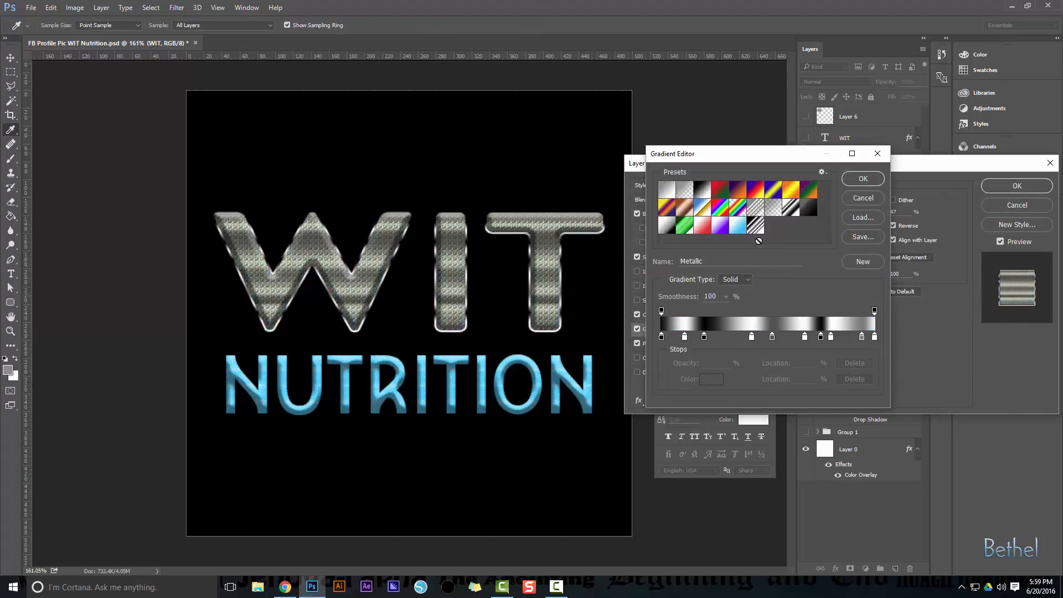
click(857, 179)
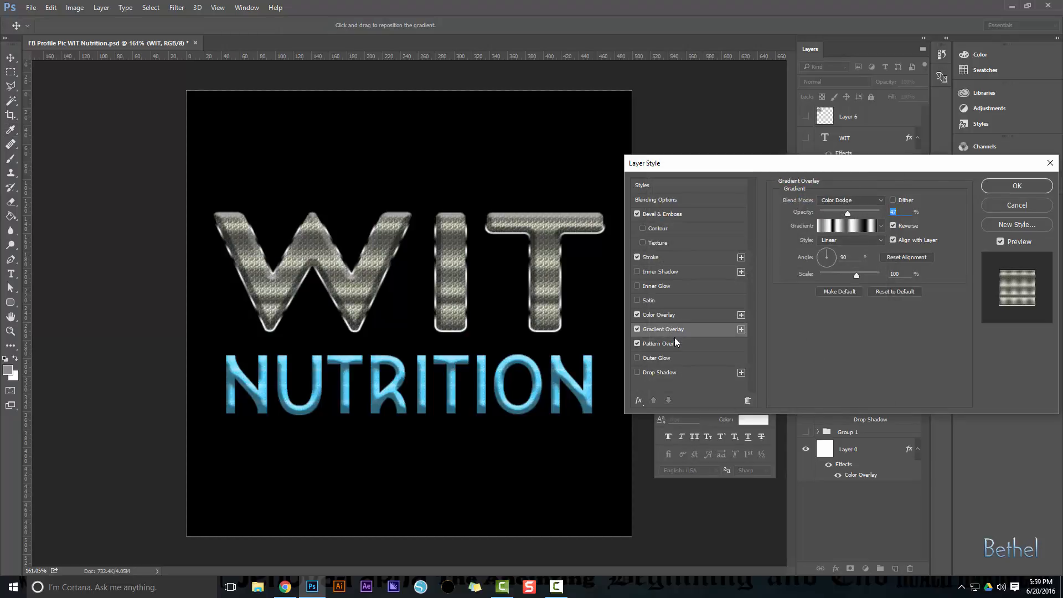
- Load the Artist Surfaces pattern set for the WIT text's Pattern Overlay, replacing the current patterns
click(675, 342)
click(856, 239)
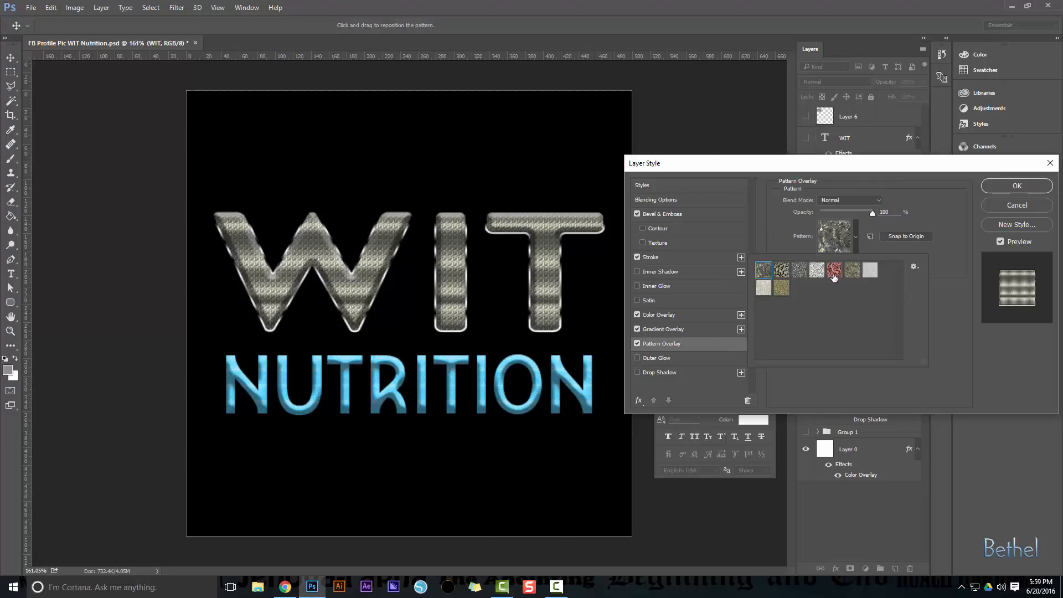
click(818, 271)
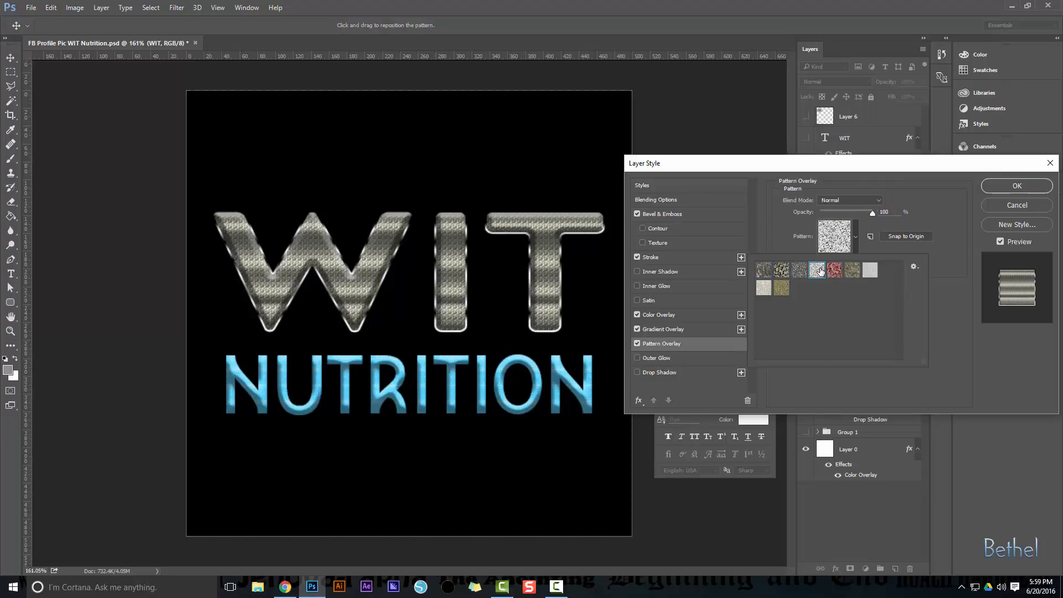
click(856, 236)
click(853, 238)
click(913, 267)
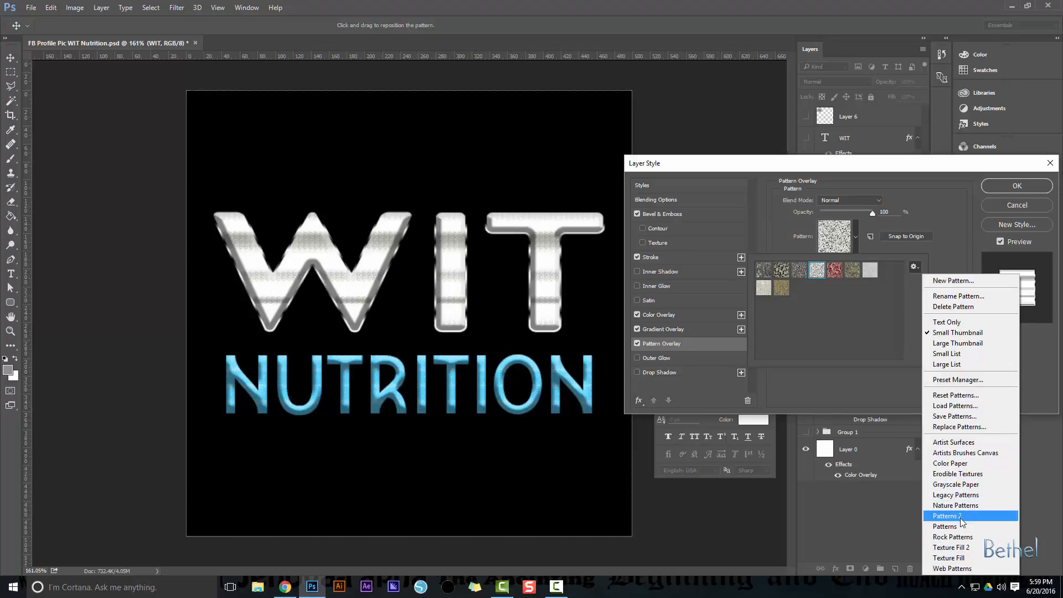
click(962, 446)
click(552, 223)
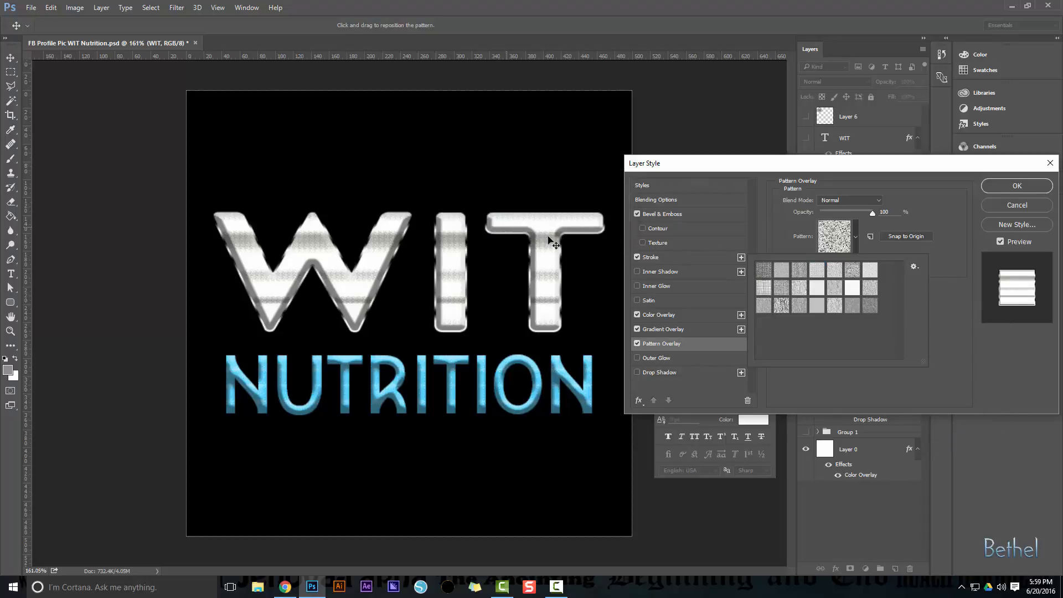
- Try several Artist Surfaces patterns on the WIT text and reduce the pattern scale to 1%
click(763, 271)
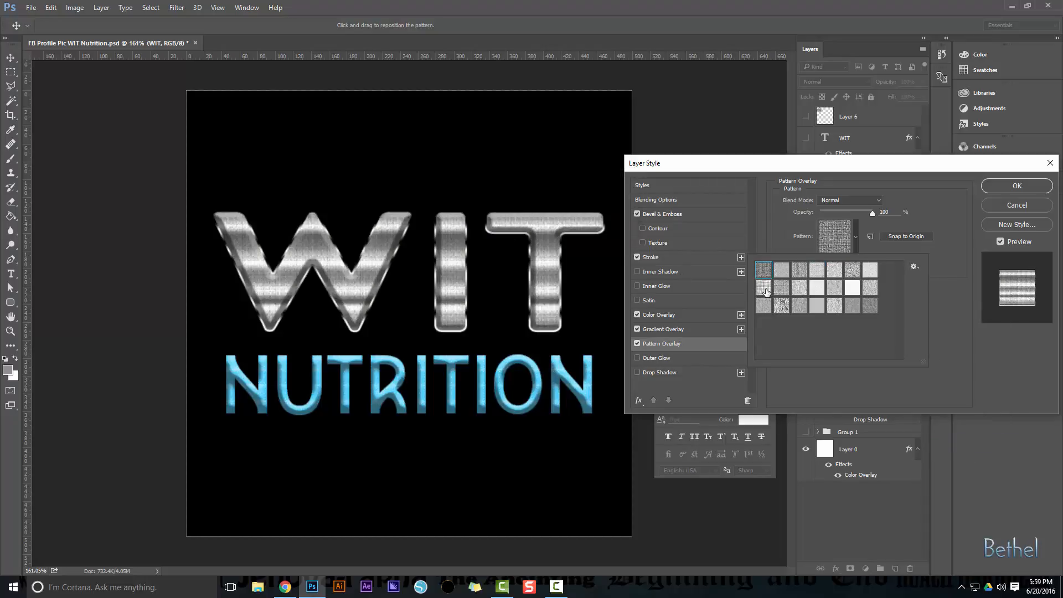
click(764, 288)
click(782, 307)
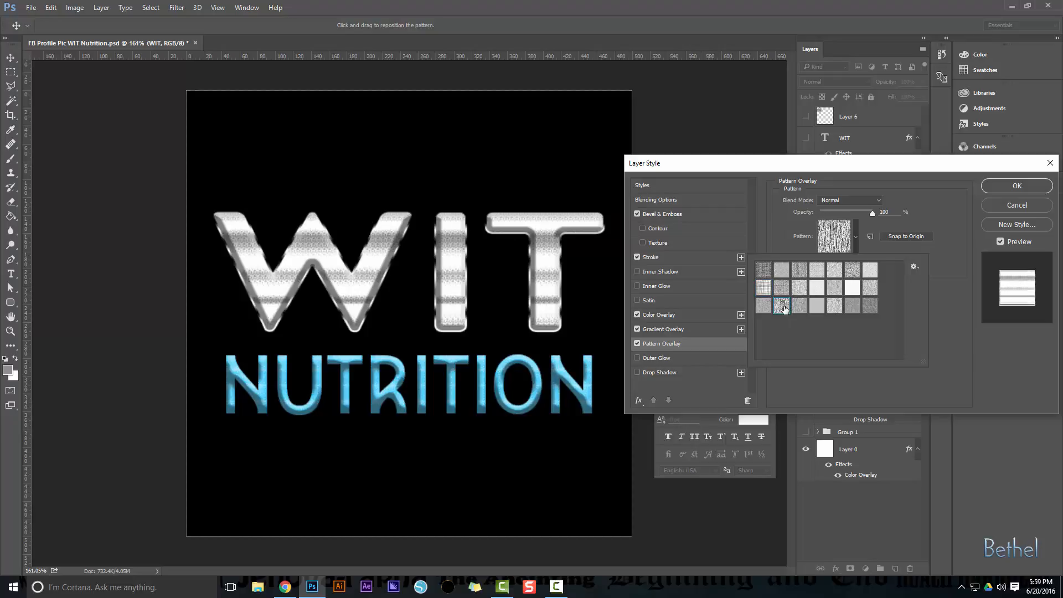
click(853, 272)
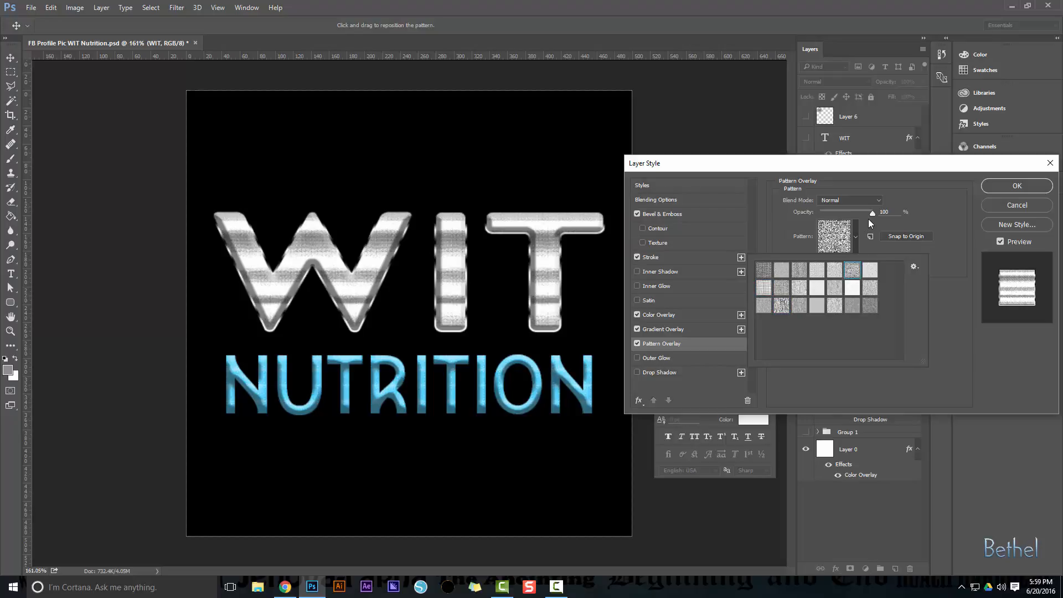
click(835, 272)
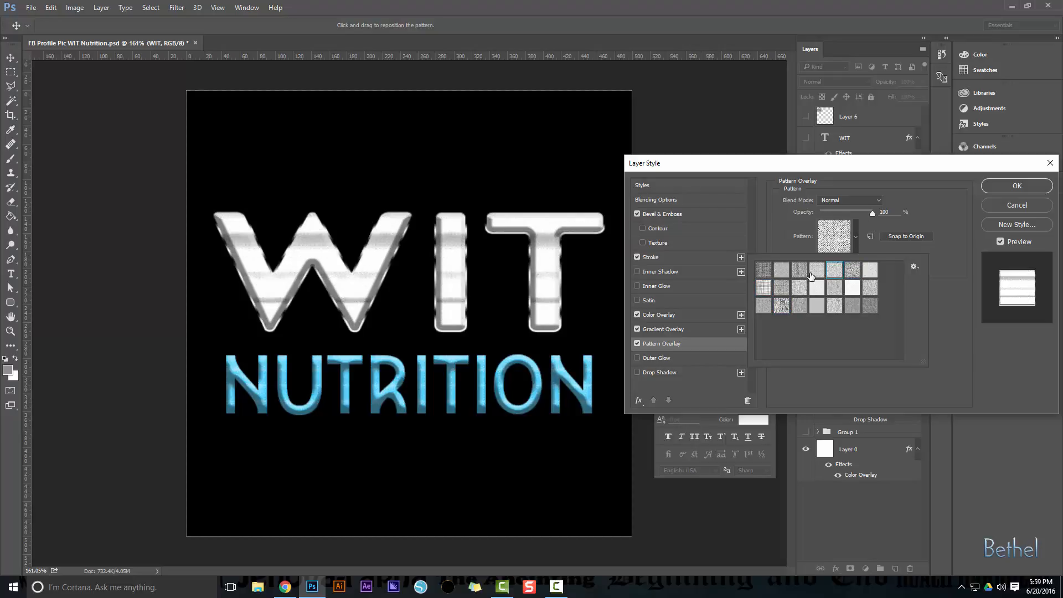
click(782, 272)
click(797, 273)
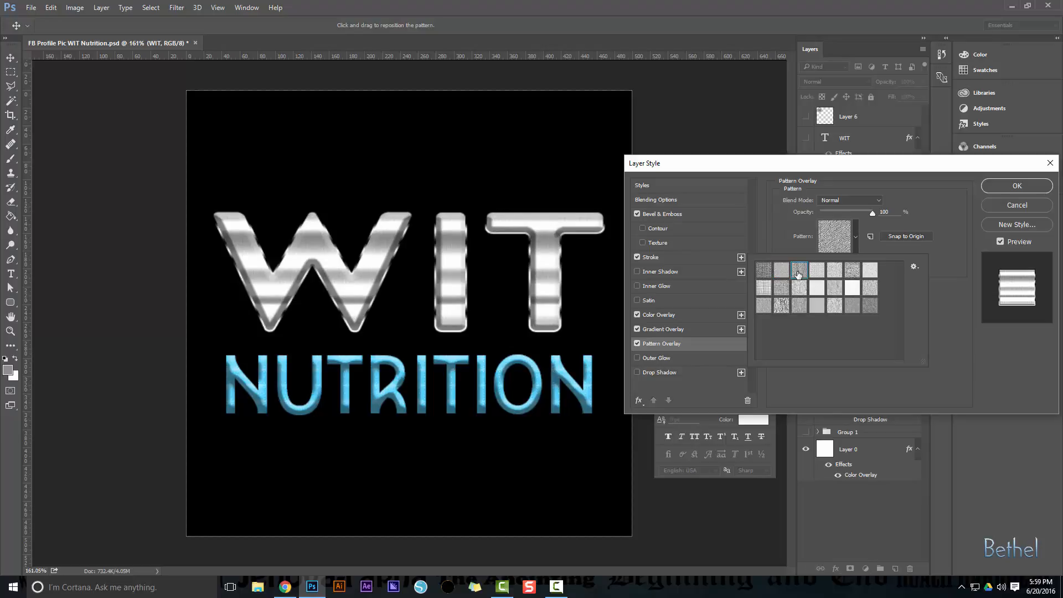
click(855, 239)
drag(820, 260, 824, 256)
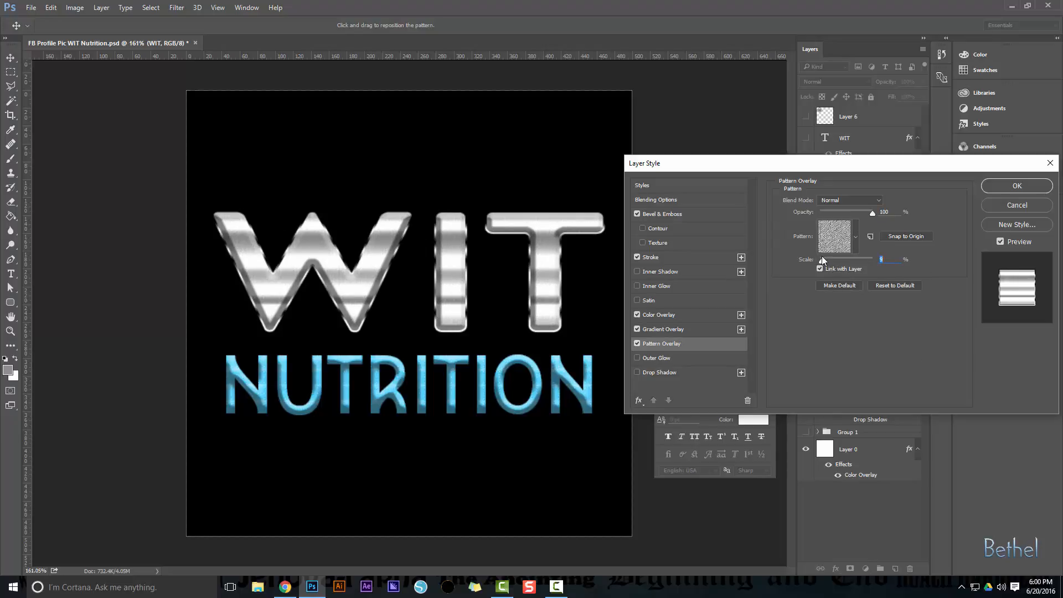
- Lower the WIT text's Gradient Overlay opacity to its minimum and check the Color Overlay settings
click(702, 329)
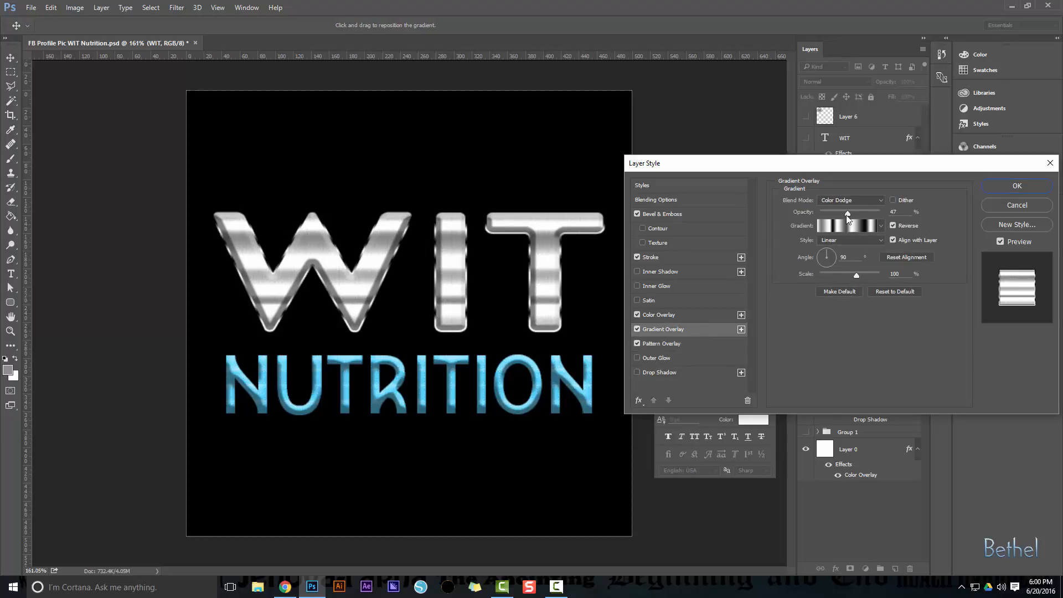
drag(847, 217, 815, 220)
click(717, 314)
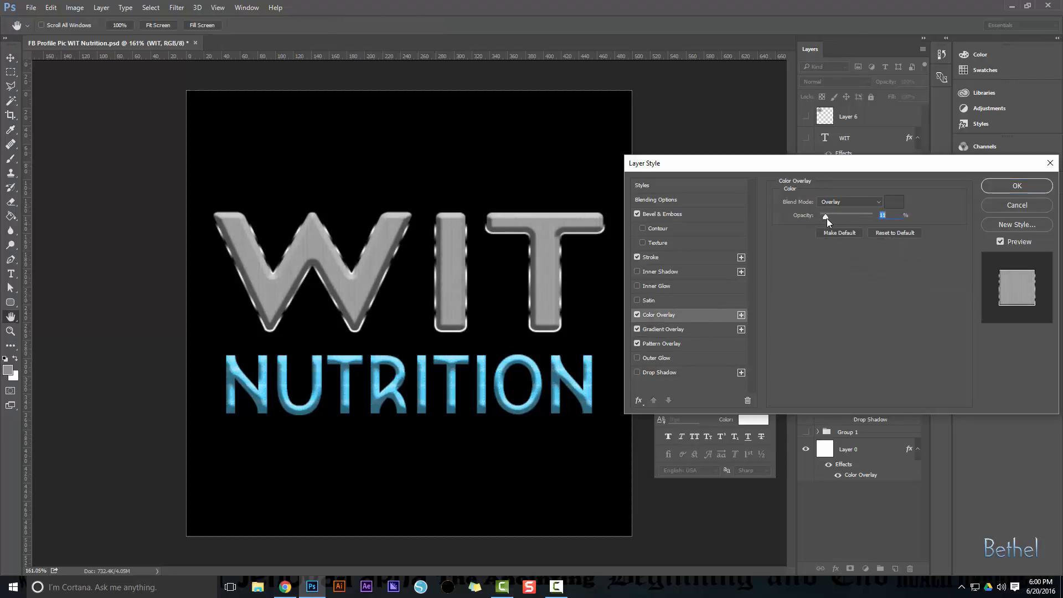
- Try other Artist Surfaces patterns, including Gauze, on the WIT text with Pattern Overlay opacity at 100%
click(722, 343)
drag(867, 216, 872, 222)
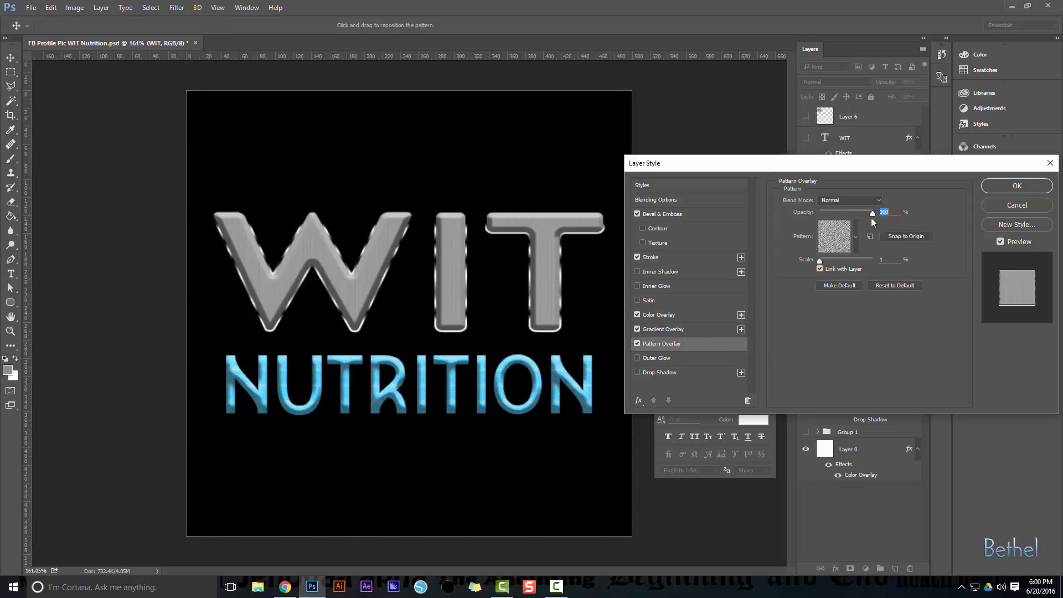
click(856, 240)
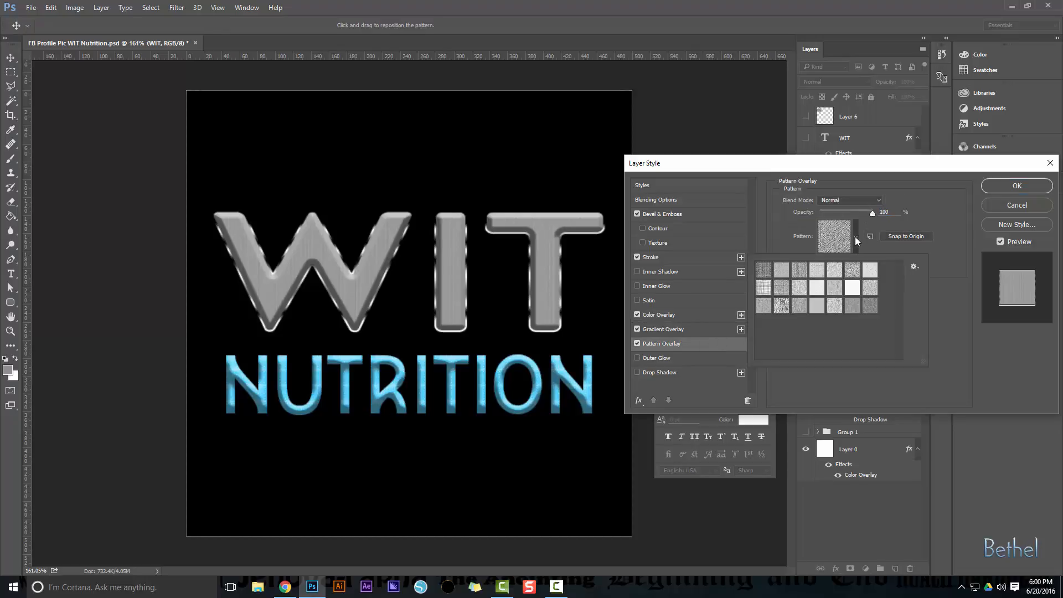
click(853, 273)
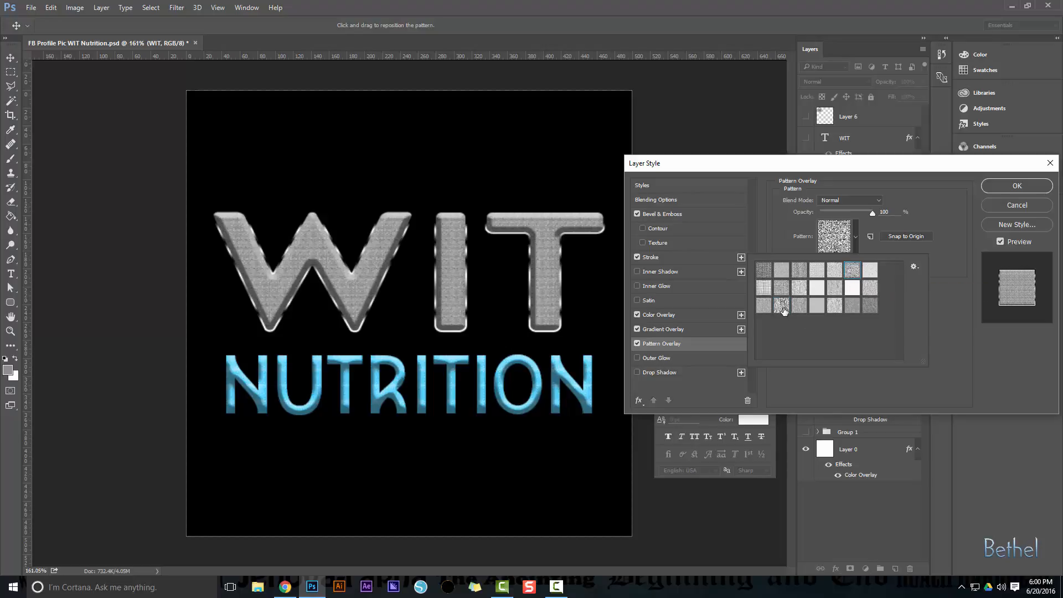
click(781, 306)
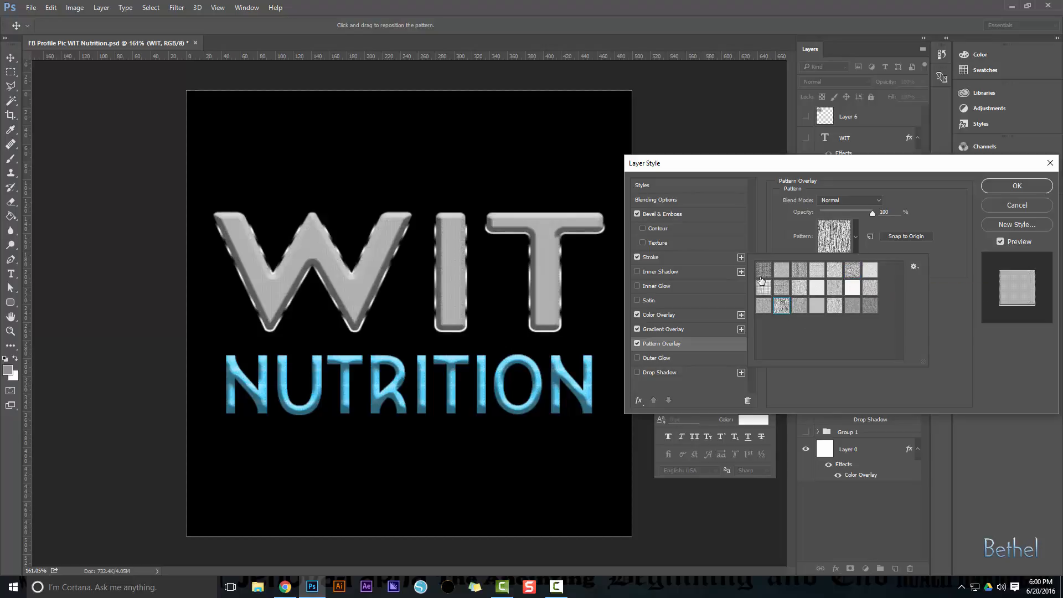
click(764, 290)
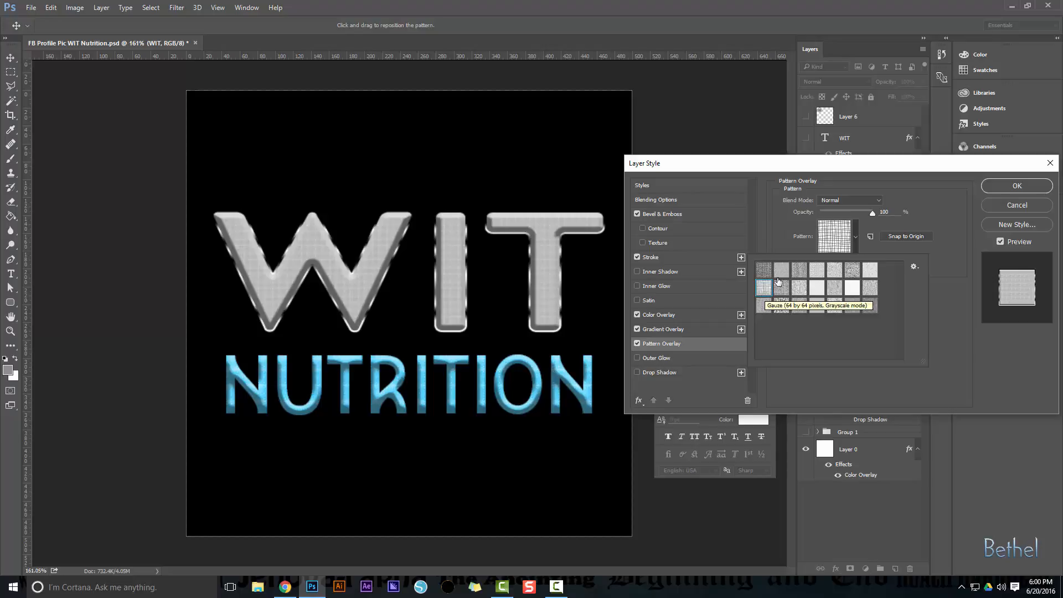
click(856, 237)
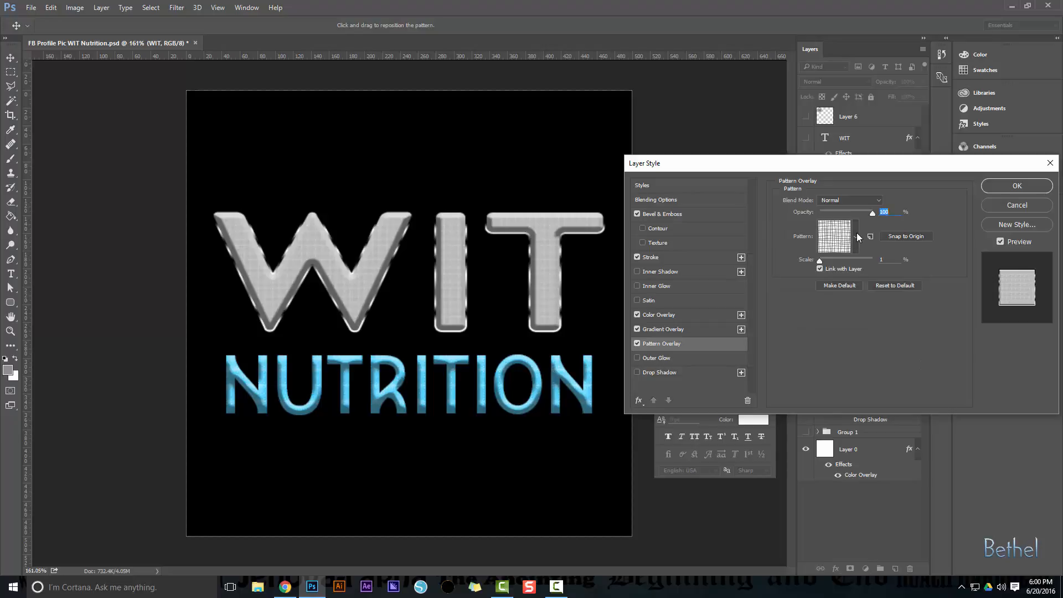
- Choose the dark woven pattern, first in the set, for the WIT text's Pattern Overlay and apply the layer styles
click(856, 237)
click(767, 271)
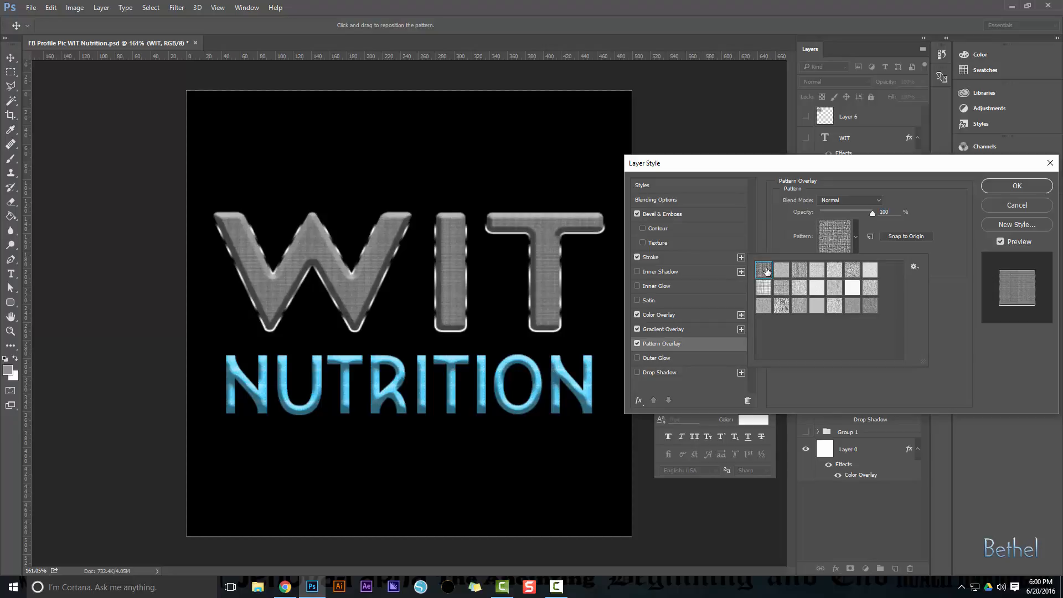
click(861, 248)
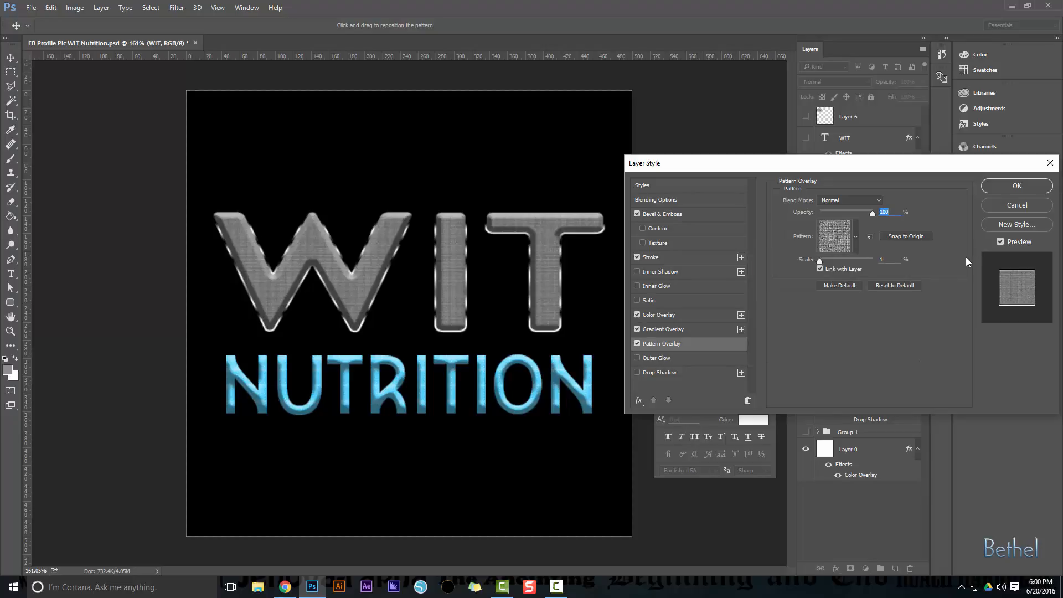
click(1002, 186)
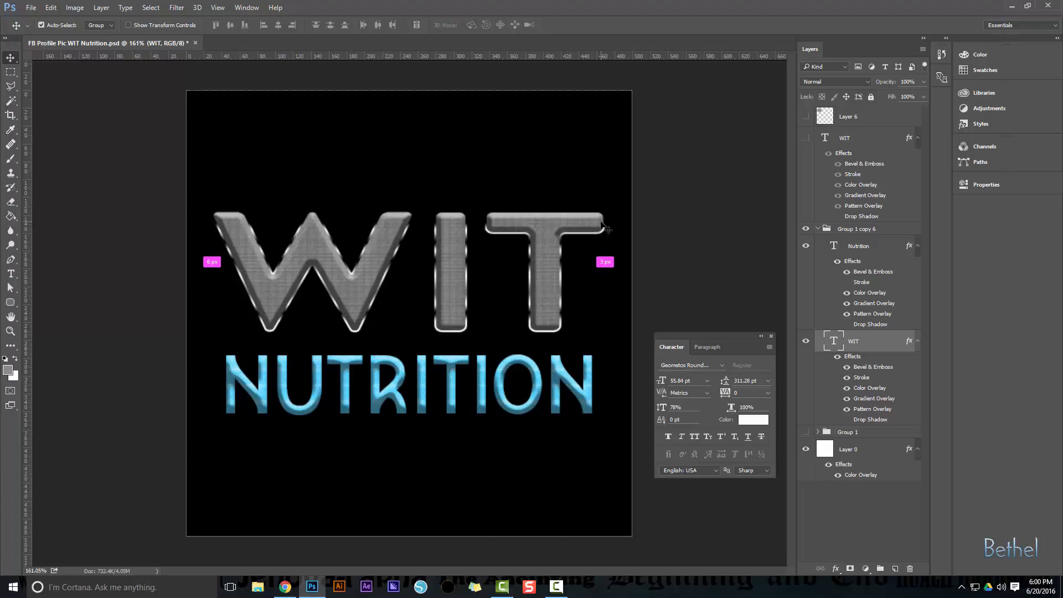
- Open the blue lens flare image qqqq.jpg from the _Flares folder in Projects
key(ctrl+o)
click(172, 26)
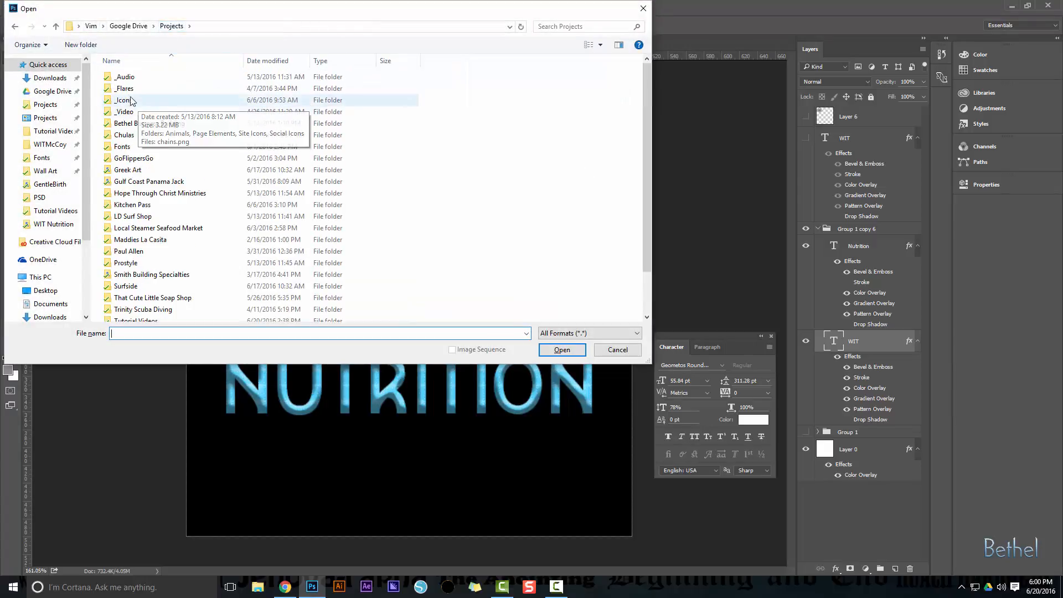
double_click(126, 88)
double_click(434, 95)
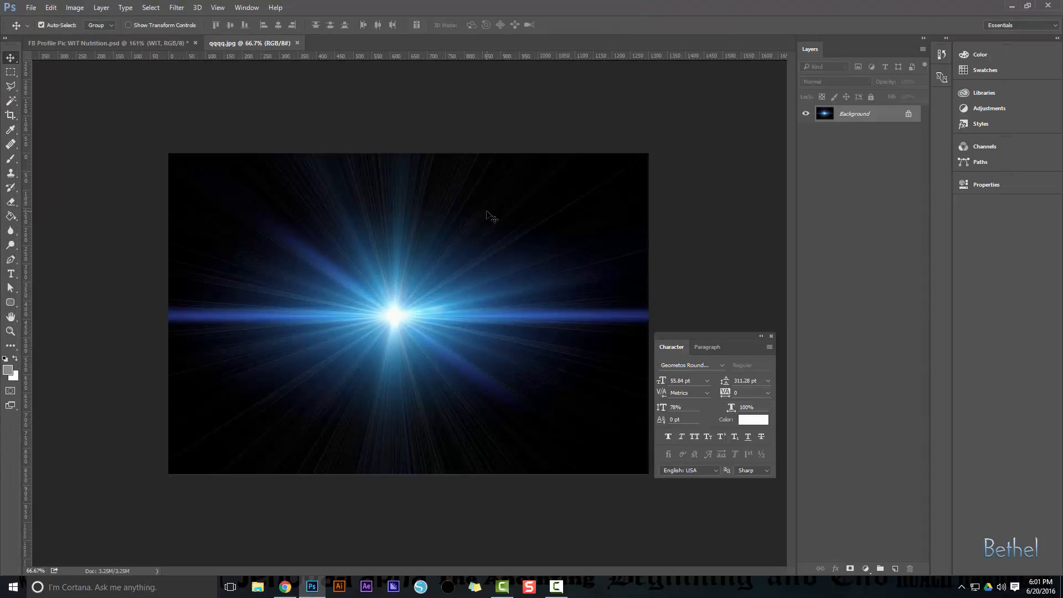
- Copy the entire flare image and paste it into the WIT Nutrition document above the WIT text layer
key(ctrl+a)
click(158, 43)
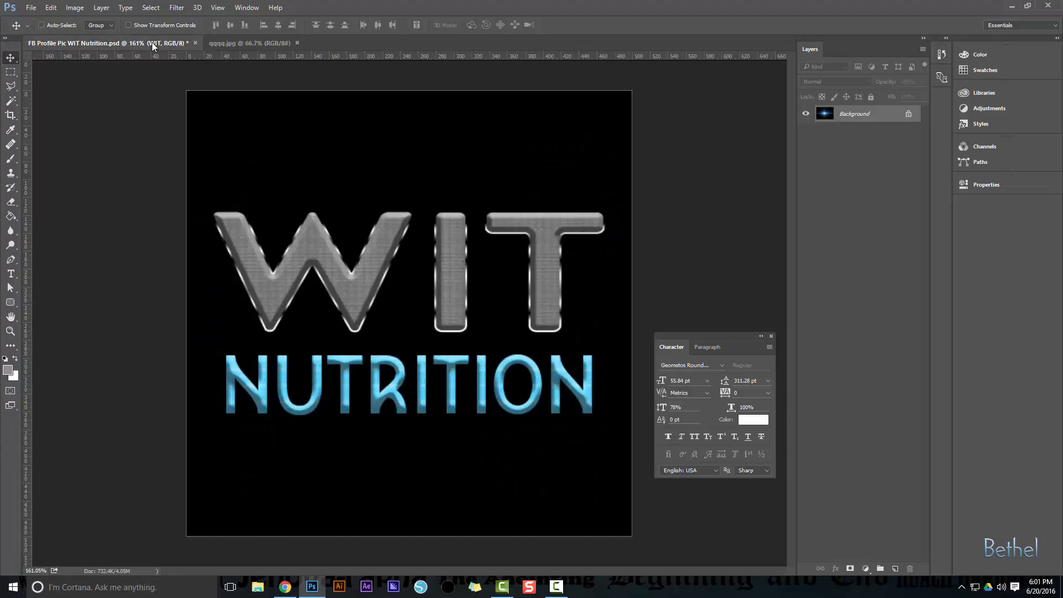
key(ctrl+v)
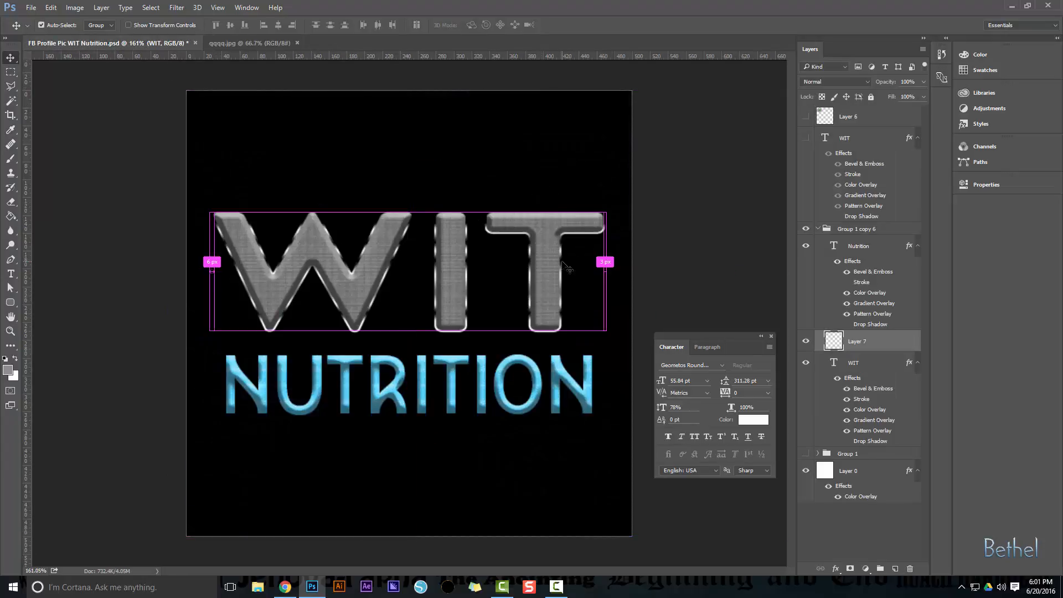
- Scale the pasted flare down and center it on the upper-left corner of the T
key(ctrl+t)
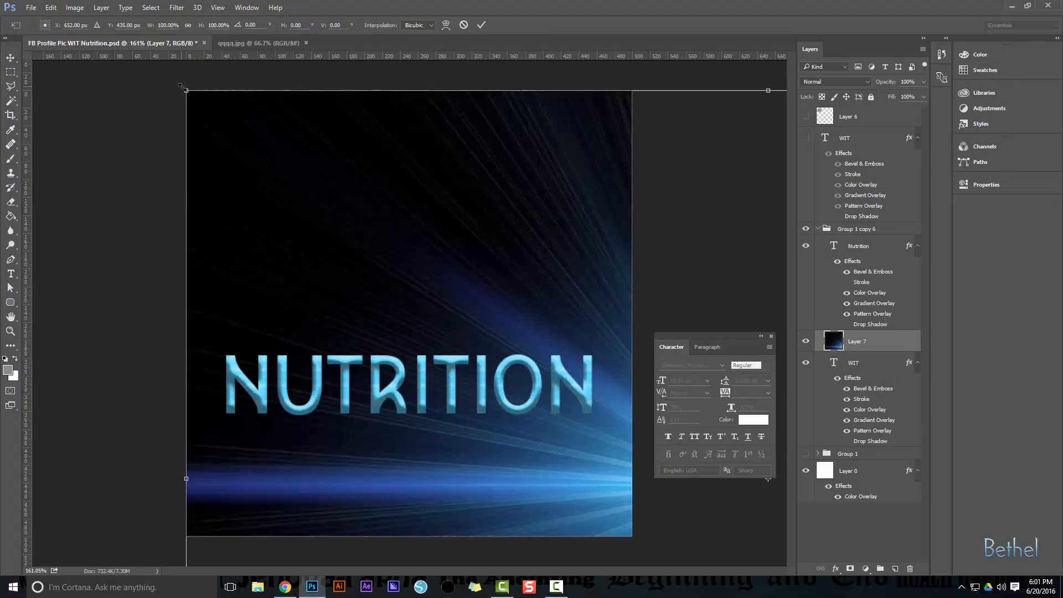
drag(182, 86, 324, 177)
drag(422, 279, 498, 234)
key(Return)
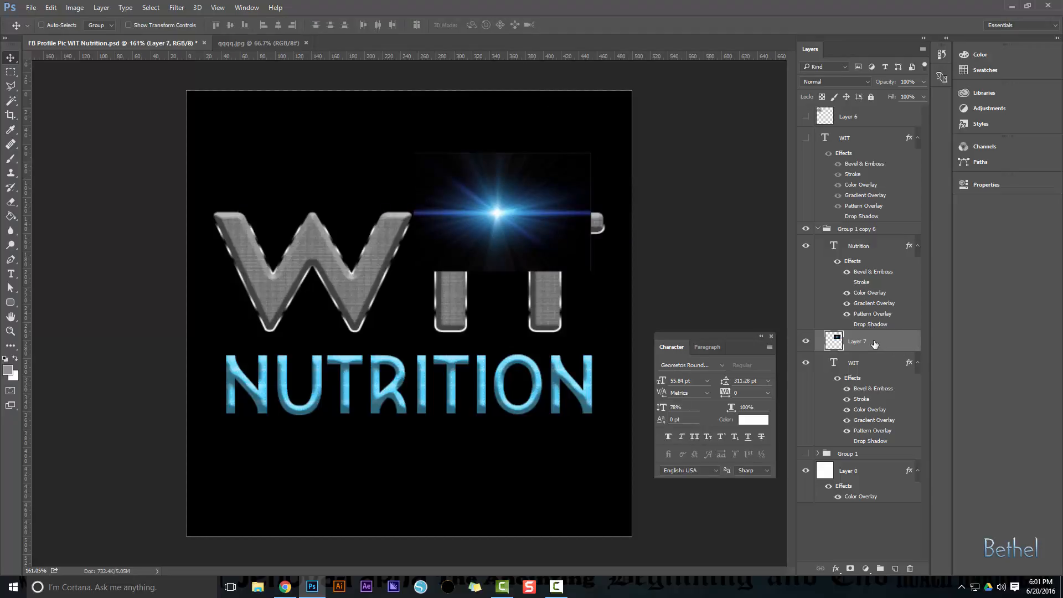
- Set the flare layer's blend mode to Screen and nudge the flare slightly toward the end of the T's crossbar
click(865, 81)
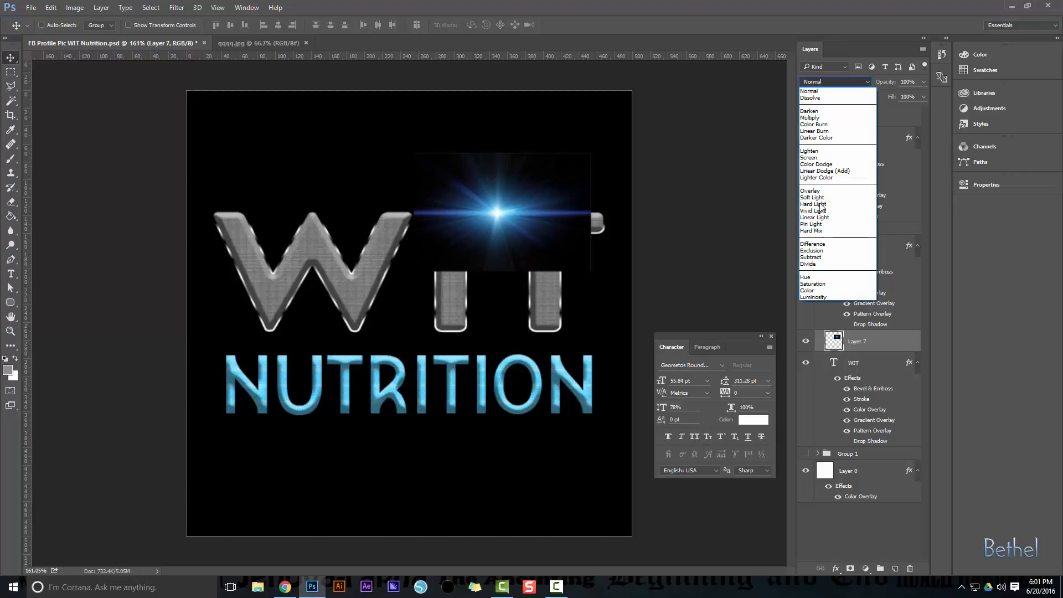
click(814, 158)
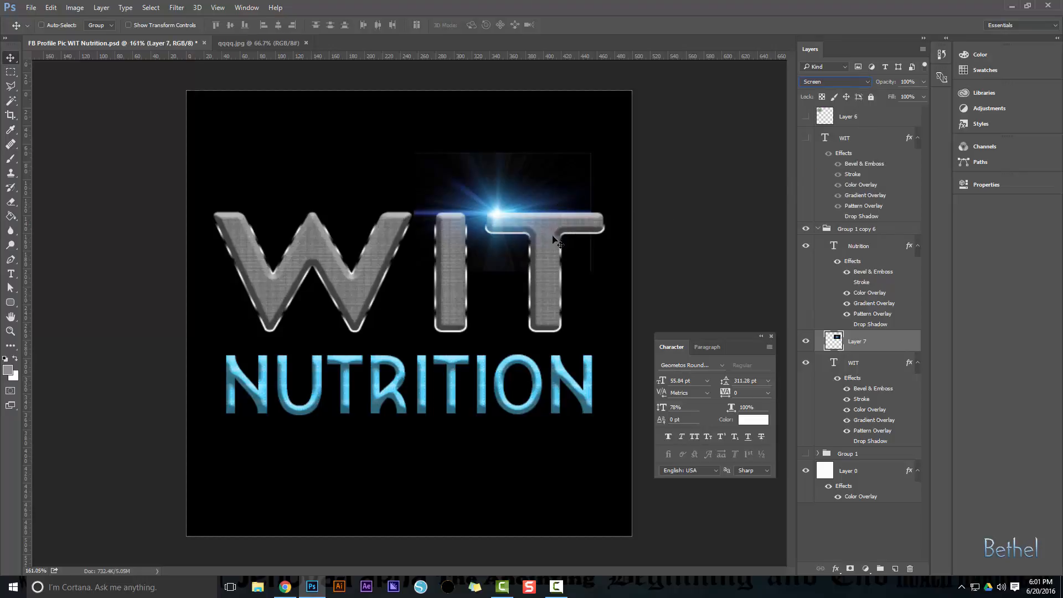
drag(515, 204, 513, 208)
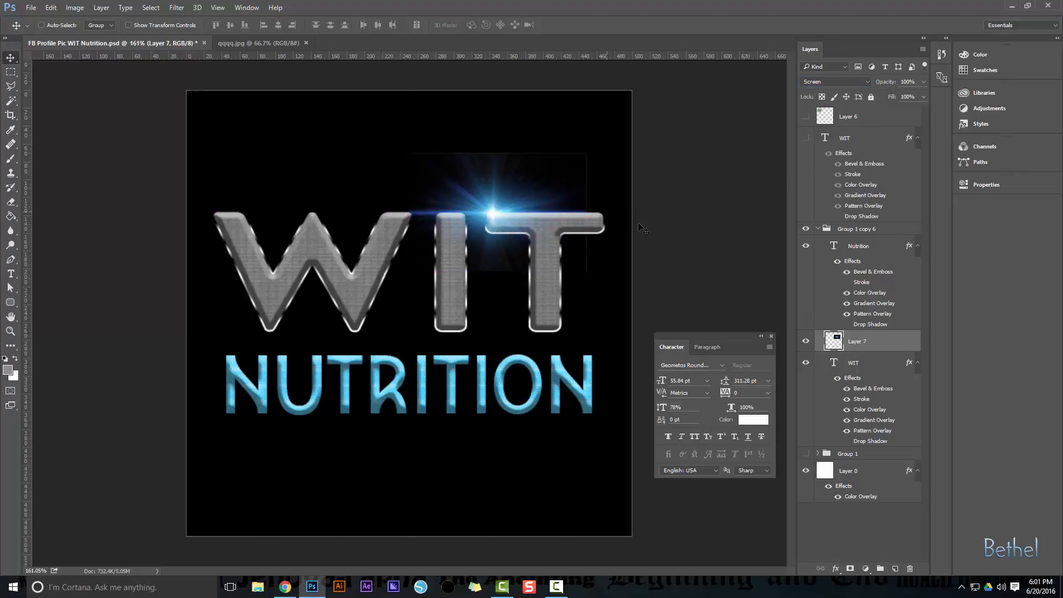
- Erase the flare image's visible rectangular edges with a 32 px Eraser of reduced hardness
key(e)
click(58, 24)
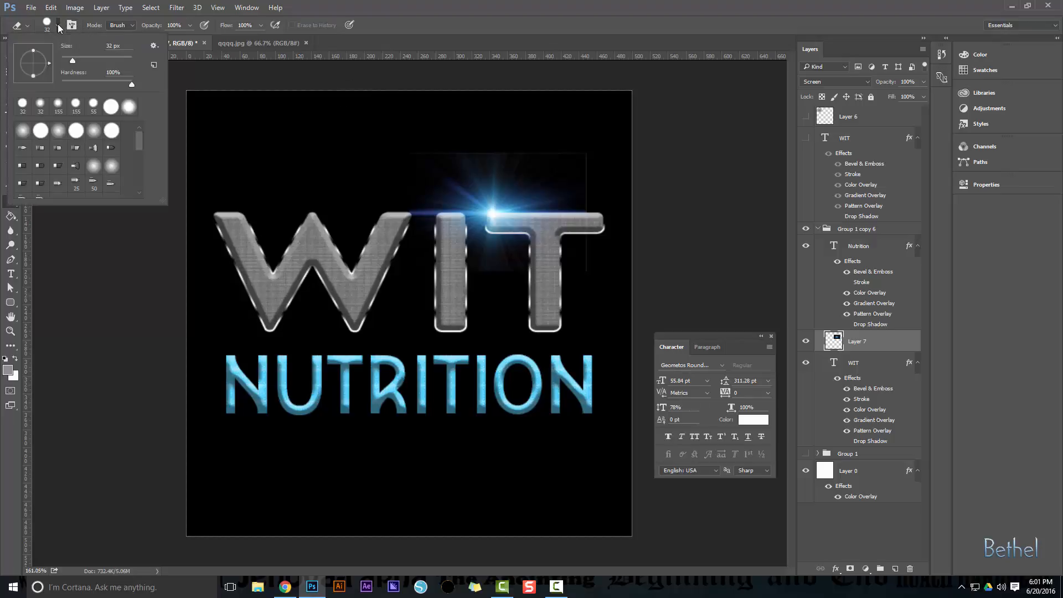
click(56, 25)
click(57, 27)
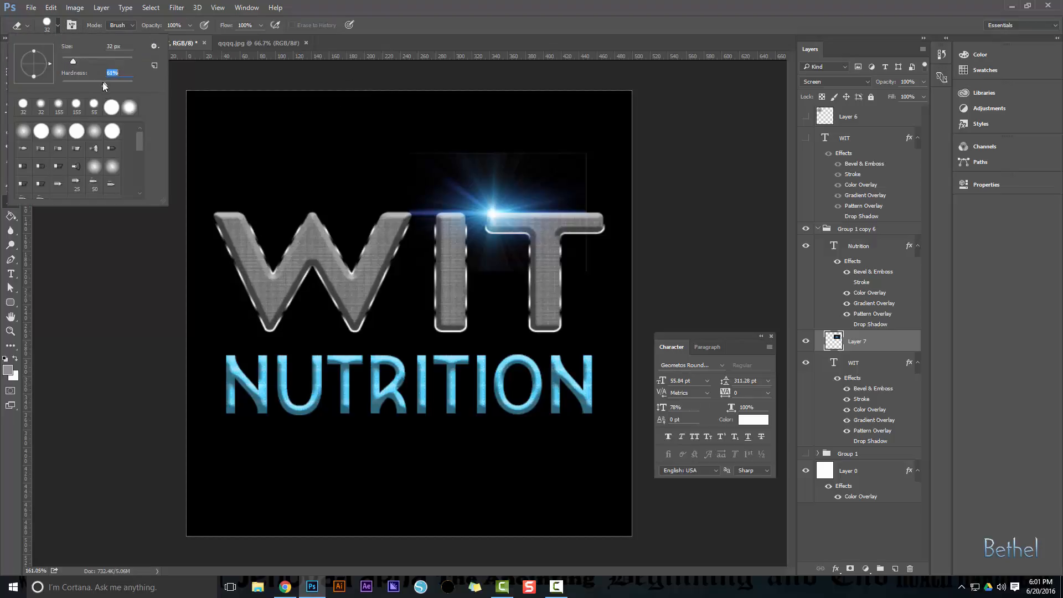
drag(92, 85, 104, 63)
click(384, 145)
mouse_move(372, 139)
mouse_down()
mouse_move(474, 90)
mouse_move(406, 110)
mouse_move(489, 96)
mouse_move(580, 114)
mouse_move(490, 104)
mouse_move(607, 114)
mouse_move(648, 150)
mouse_move(639, 181)
mouse_move(649, 218)
mouse_move(637, 250)
mouse_move(637, 184)
mouse_move(634, 263)
mouse_move(611, 306)
mouse_move(631, 210)
mouse_move(609, 275)
mouse_move(582, 299)
mouse_move(458, 317)
mouse_move(397, 307)
mouse_move(341, 225)
mouse_move(379, 265)
mouse_move(474, 304)
mouse_move(592, 307)
mouse_move(604, 289)
mouse_move(467, 312)
mouse_move(404, 287)
mouse_move(345, 229)
mouse_move(389, 157)
mouse_move(425, 123)
mouse_move(618, 115)
mouse_move(621, 147)
mouse_up()
key(v)
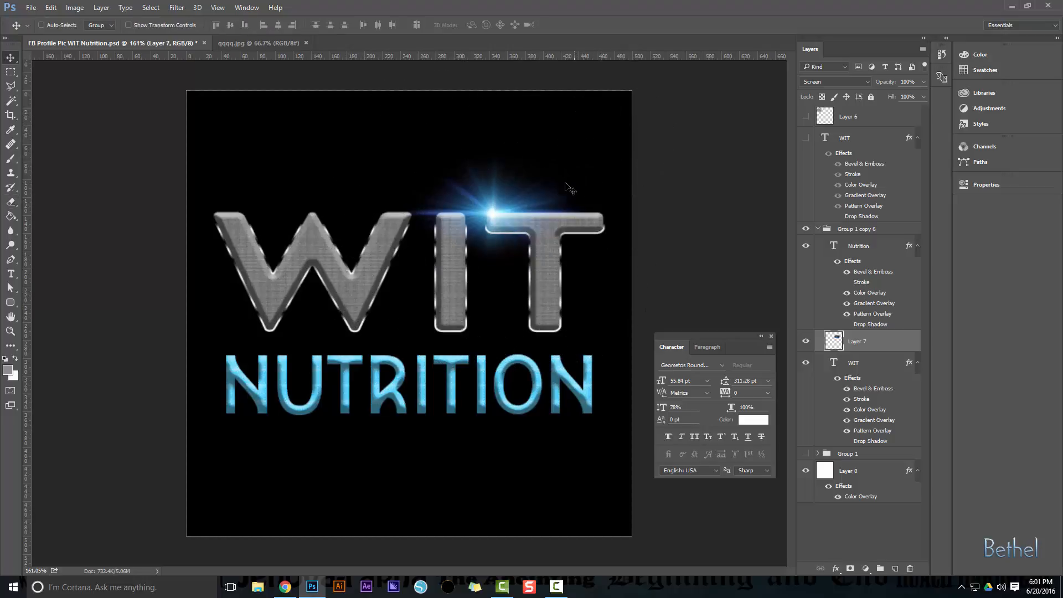
- Scale the flare down further and move it to the lower-left corner of the T's crossbar
key(ctrl+t)
drag(410, 153, 433, 175)
key(Return)
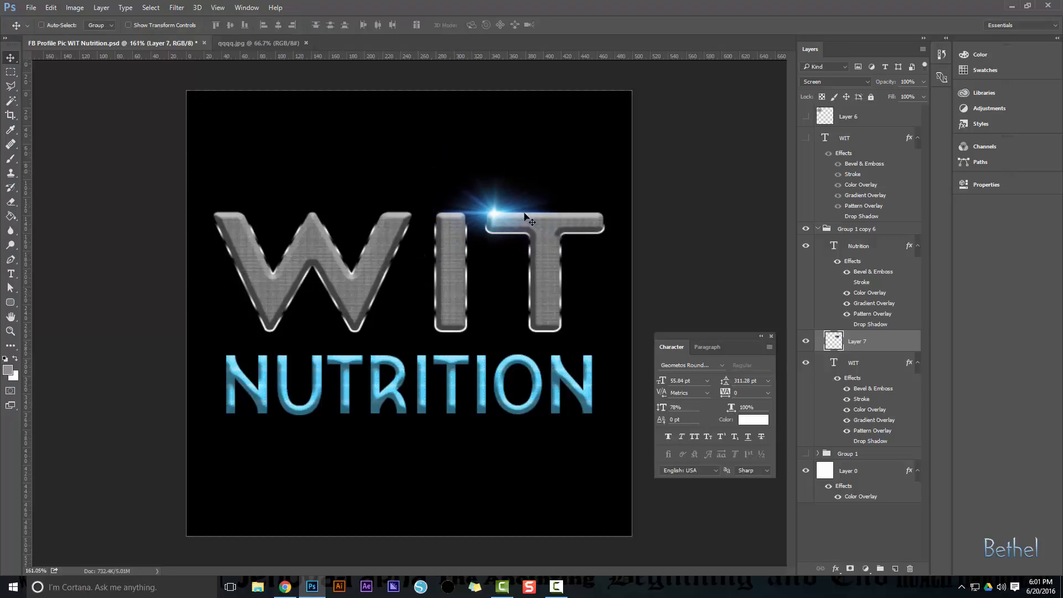
drag(510, 217, 508, 236)
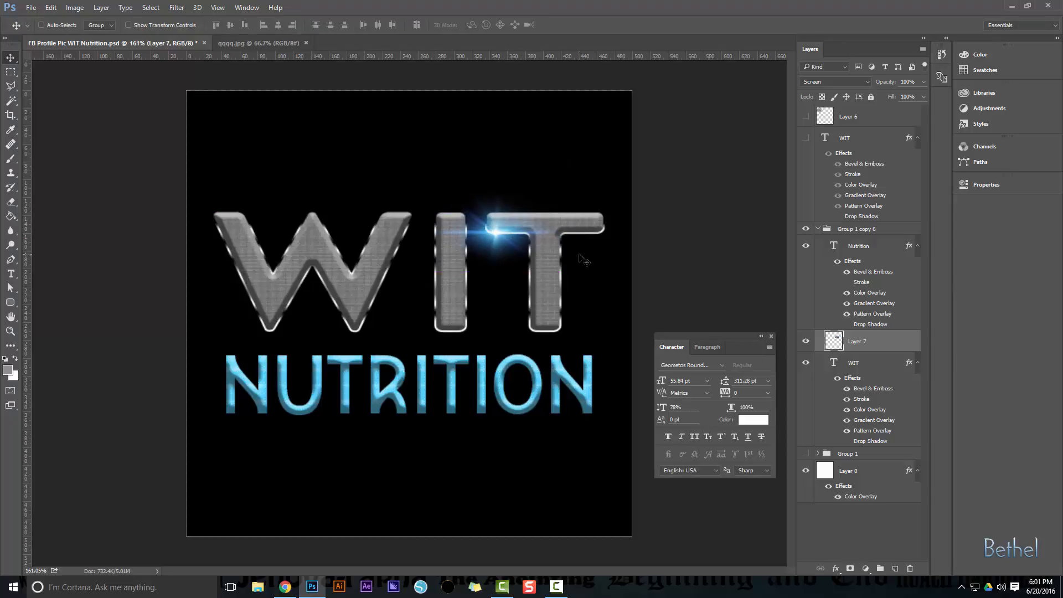
- Rotate the flare by about 57° and shift it slightly outward at the lower-left corner of the T's crossbar
key(ctrl+t)
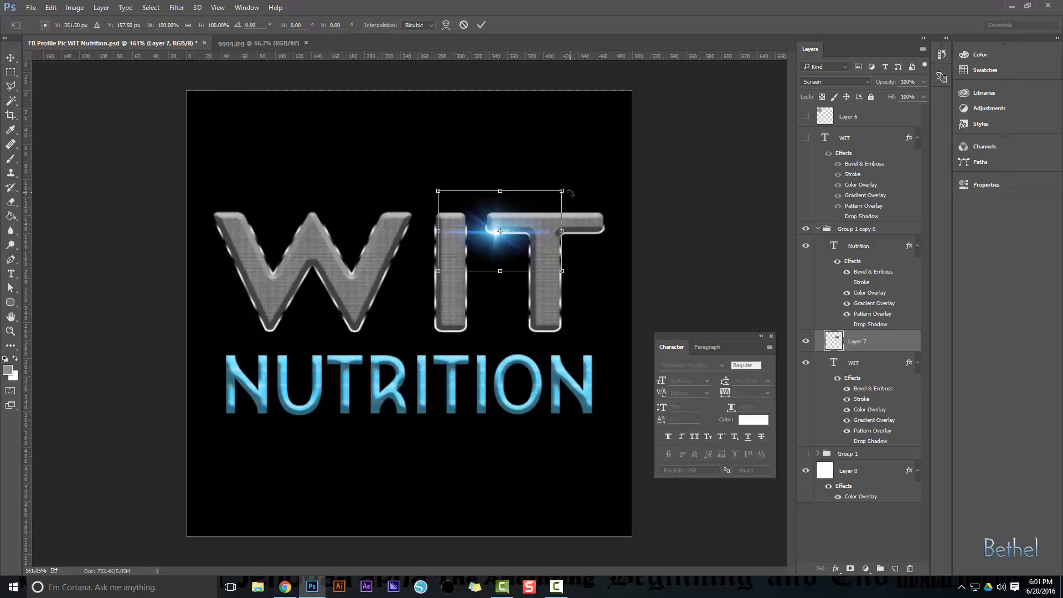
drag(570, 192, 579, 229)
drag(497, 253, 488, 252)
drag(579, 238, 563, 282)
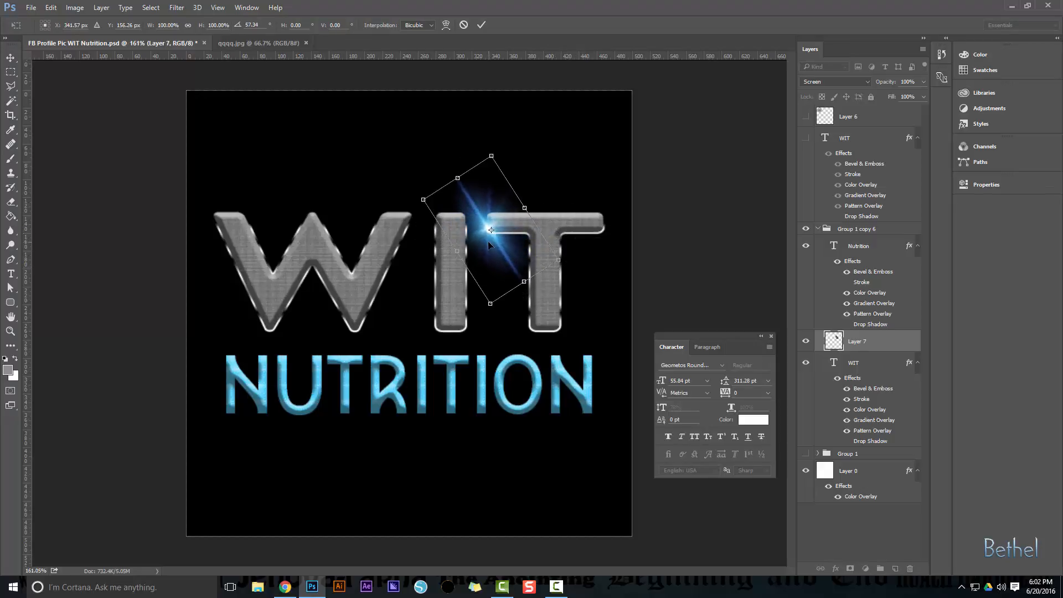
- Move the flare to the lower-right corner of the final N in NUTRITION and place its layer above the Nutrition text layer
drag(488, 242, 597, 369)
key(Return)
drag(858, 341, 856, 246)
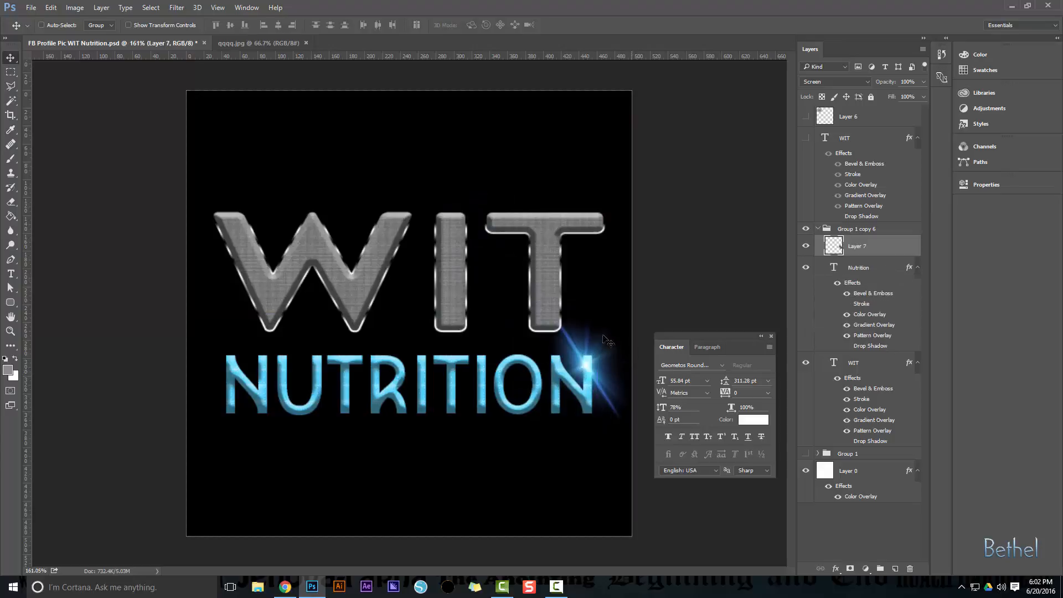
drag(594, 354, 602, 417)
- Rotate the flare by about 59°, scale it to 62%, and center it on the final N's lower-right corner
key(ctrl+t)
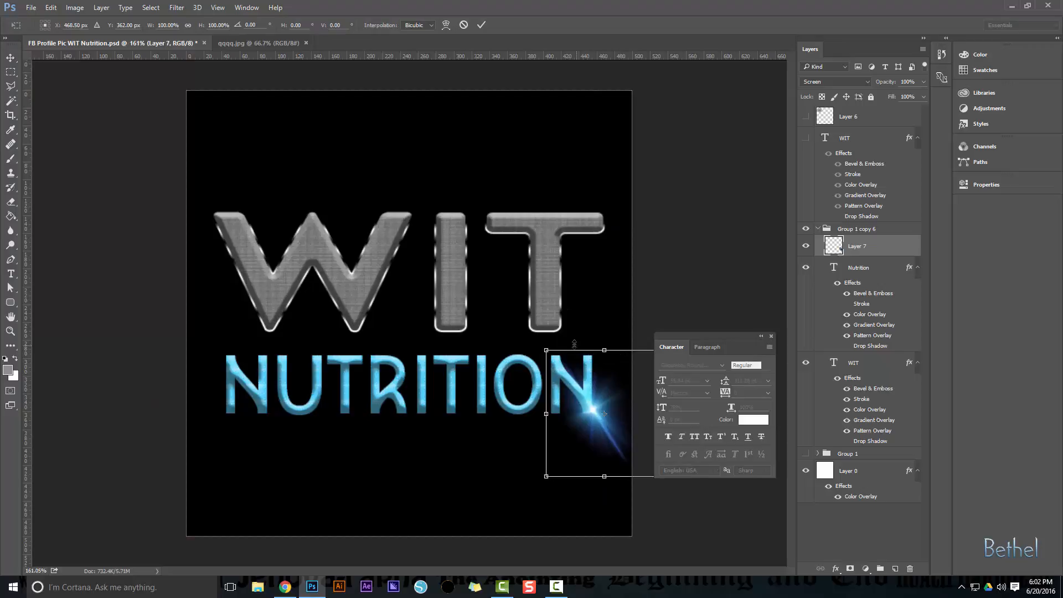
drag(558, 340, 653, 346)
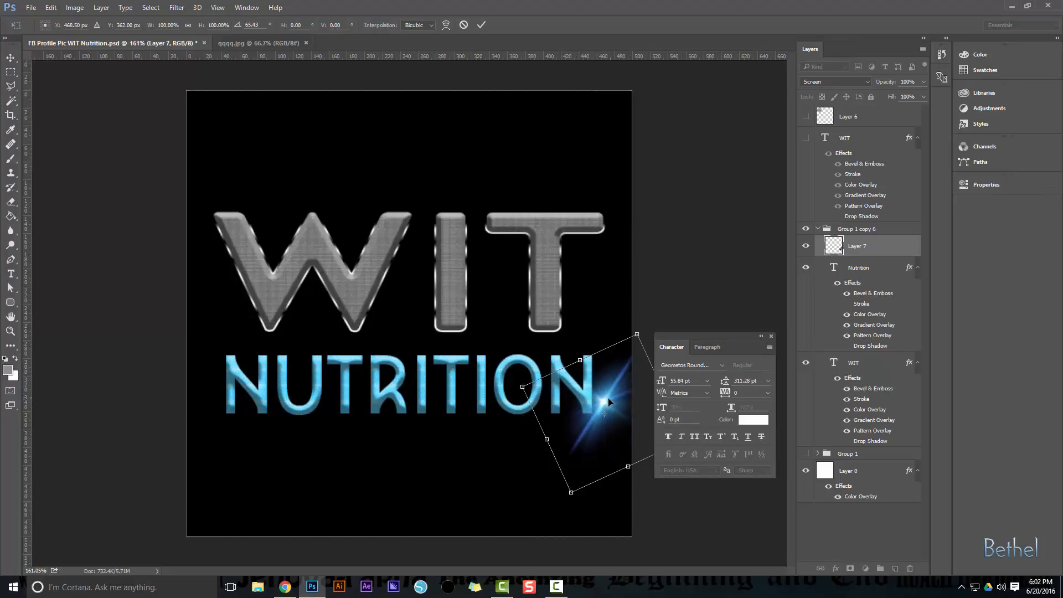
drag(608, 401, 602, 410)
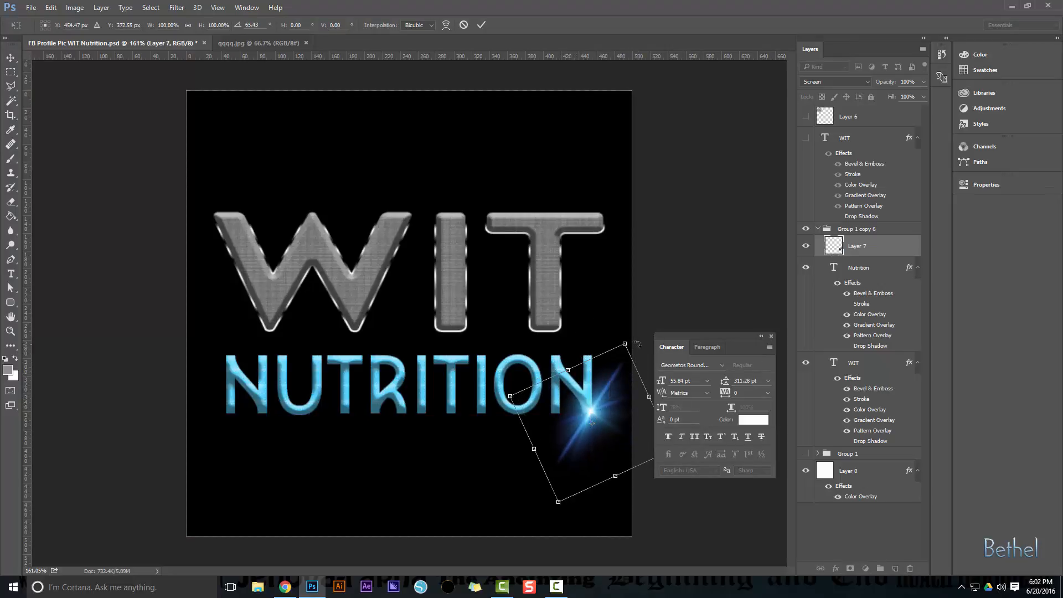
drag(637, 343, 606, 372)
drag(606, 421, 606, 419)
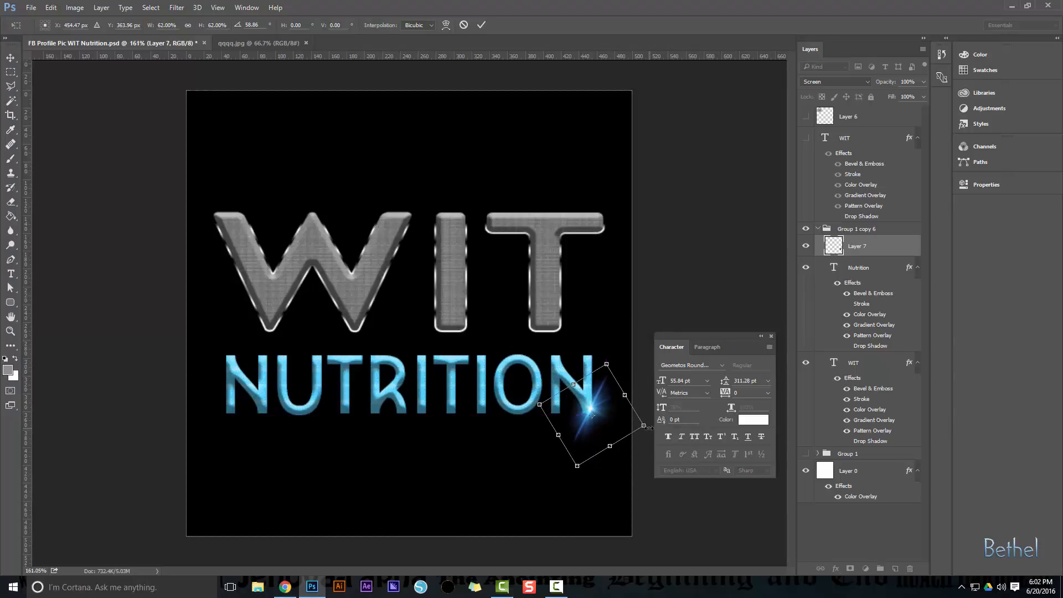
key(Return)
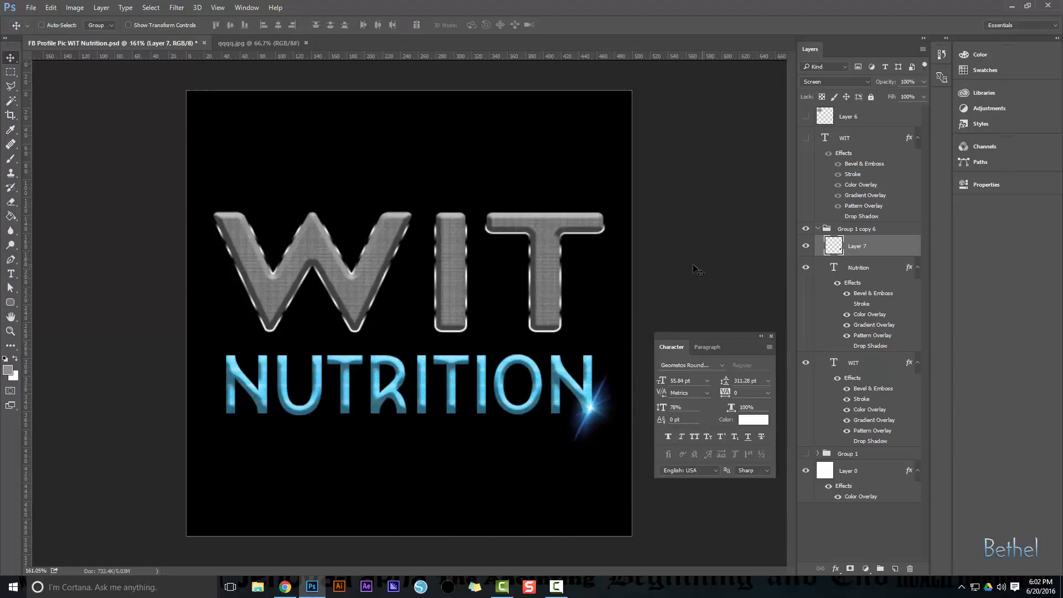